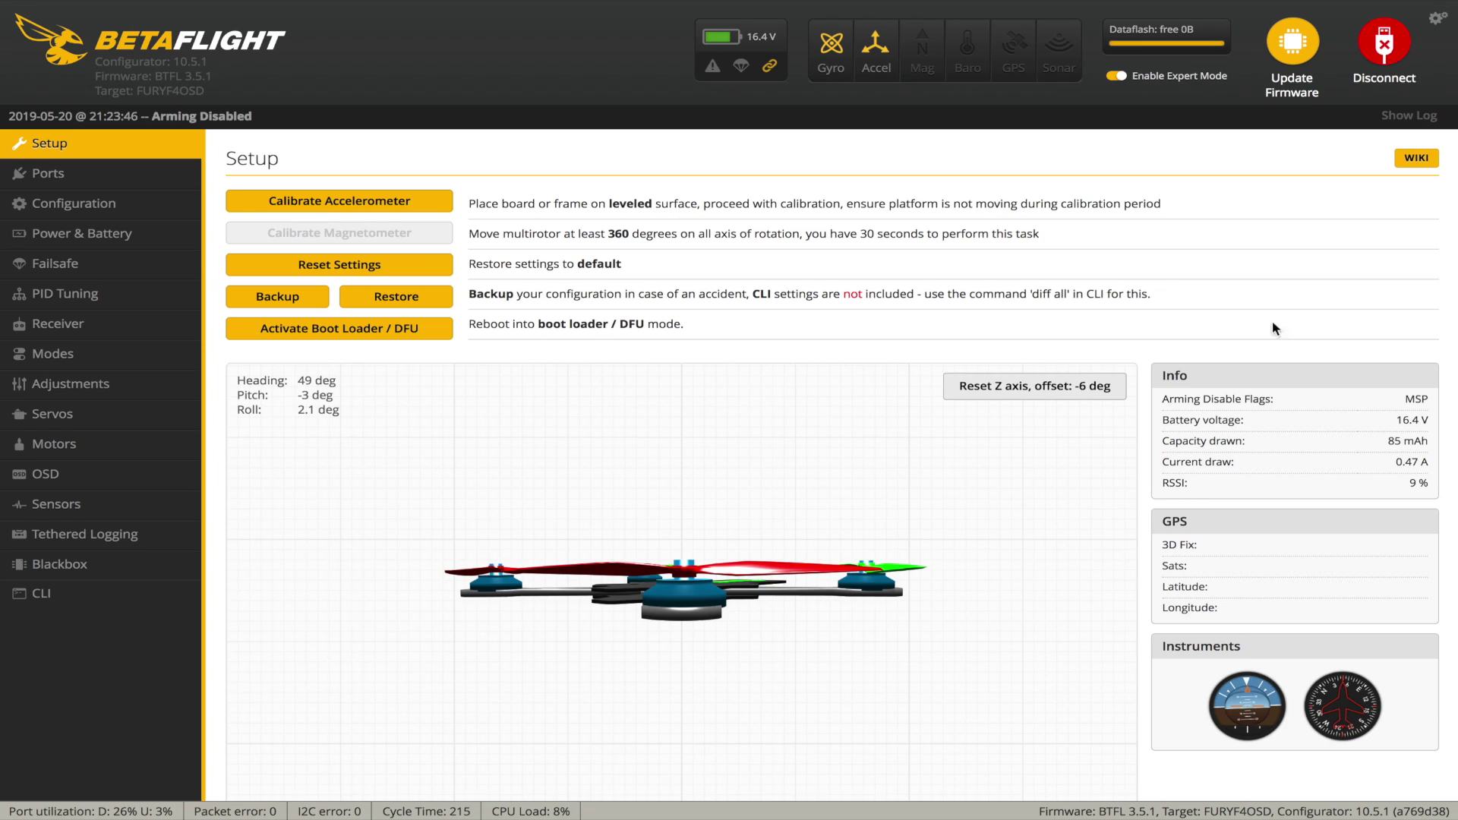
# Reset the Z axis of the craft's 3D preview and calibrate the accelerometer
pyautogui.click(1024, 390)
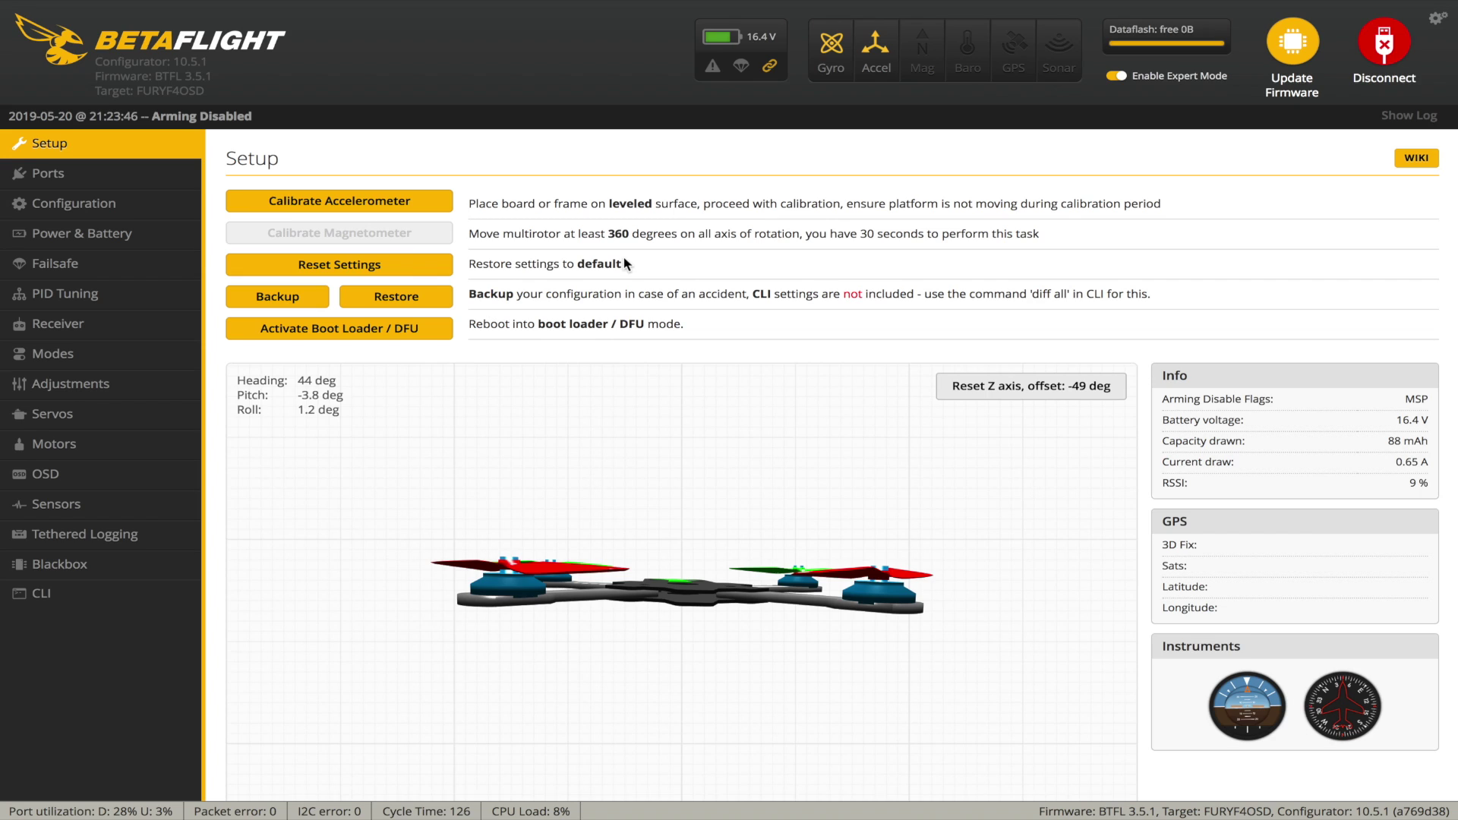
pyautogui.click(390, 202)
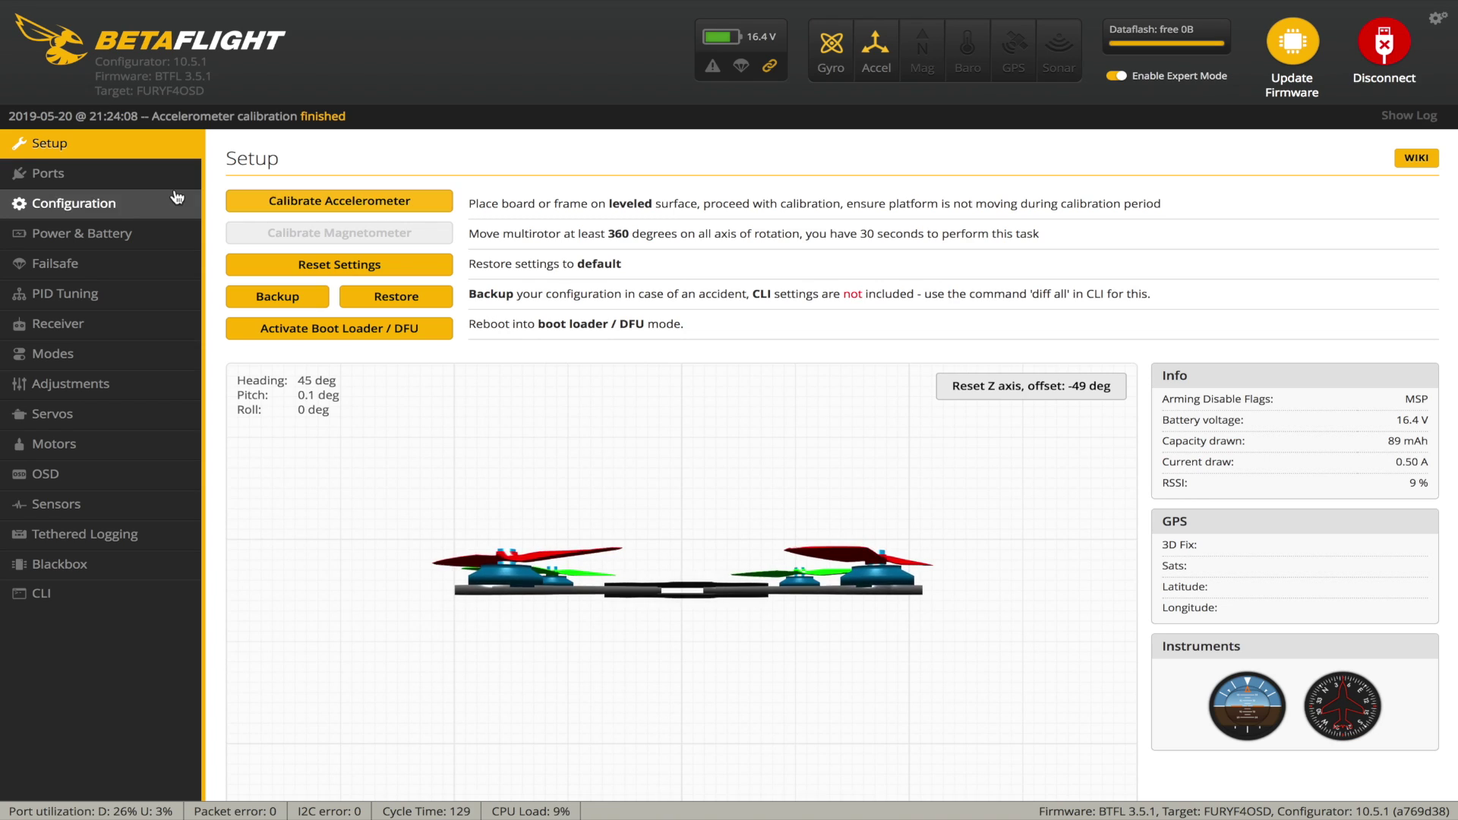
# Examine the serial port assignments and the configuration settings, including the mixer, motor protocol, receiver, other features and beeper options
pyautogui.click(88, 178)
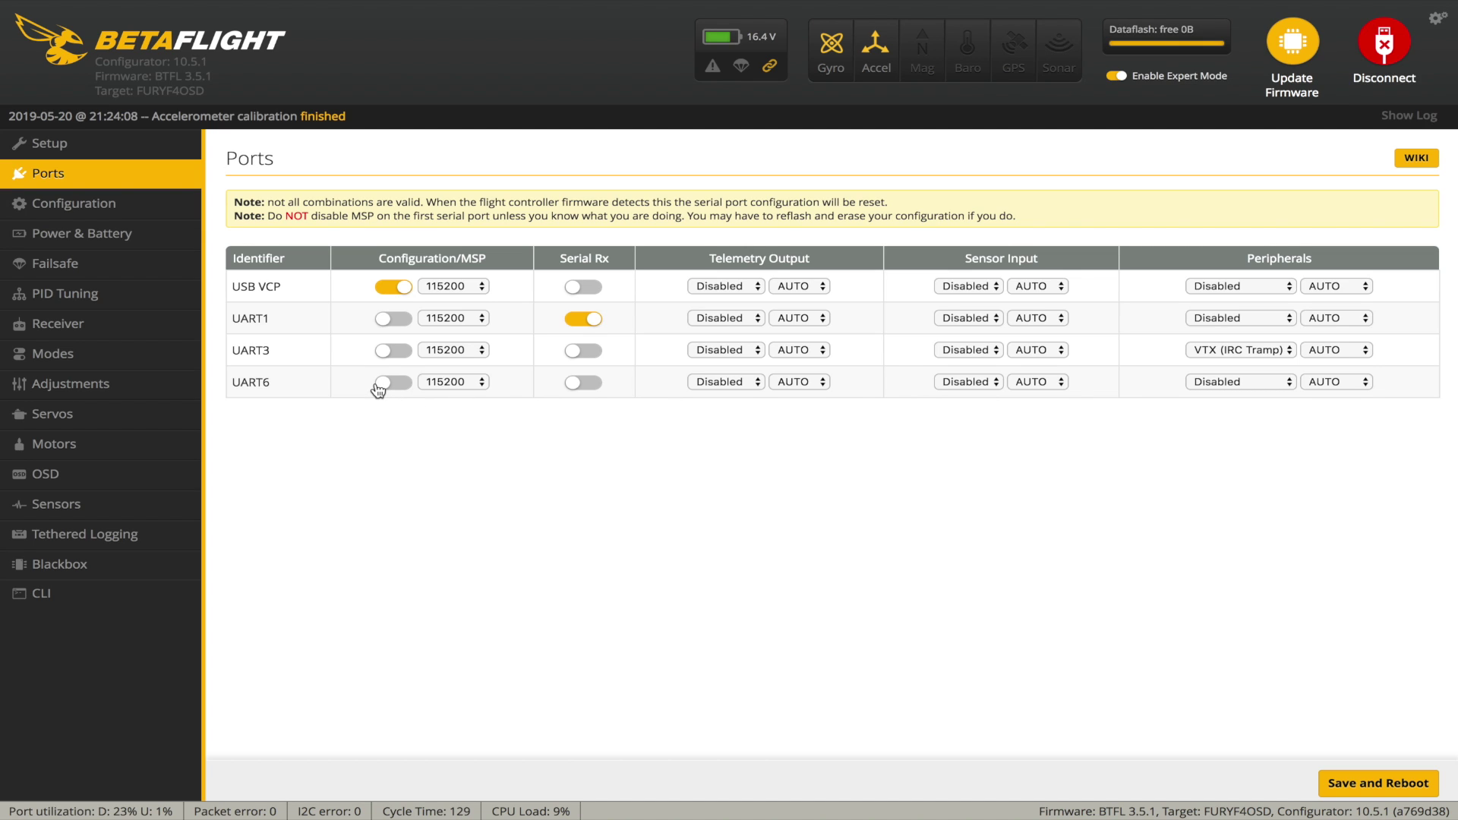
pyautogui.click(98, 203)
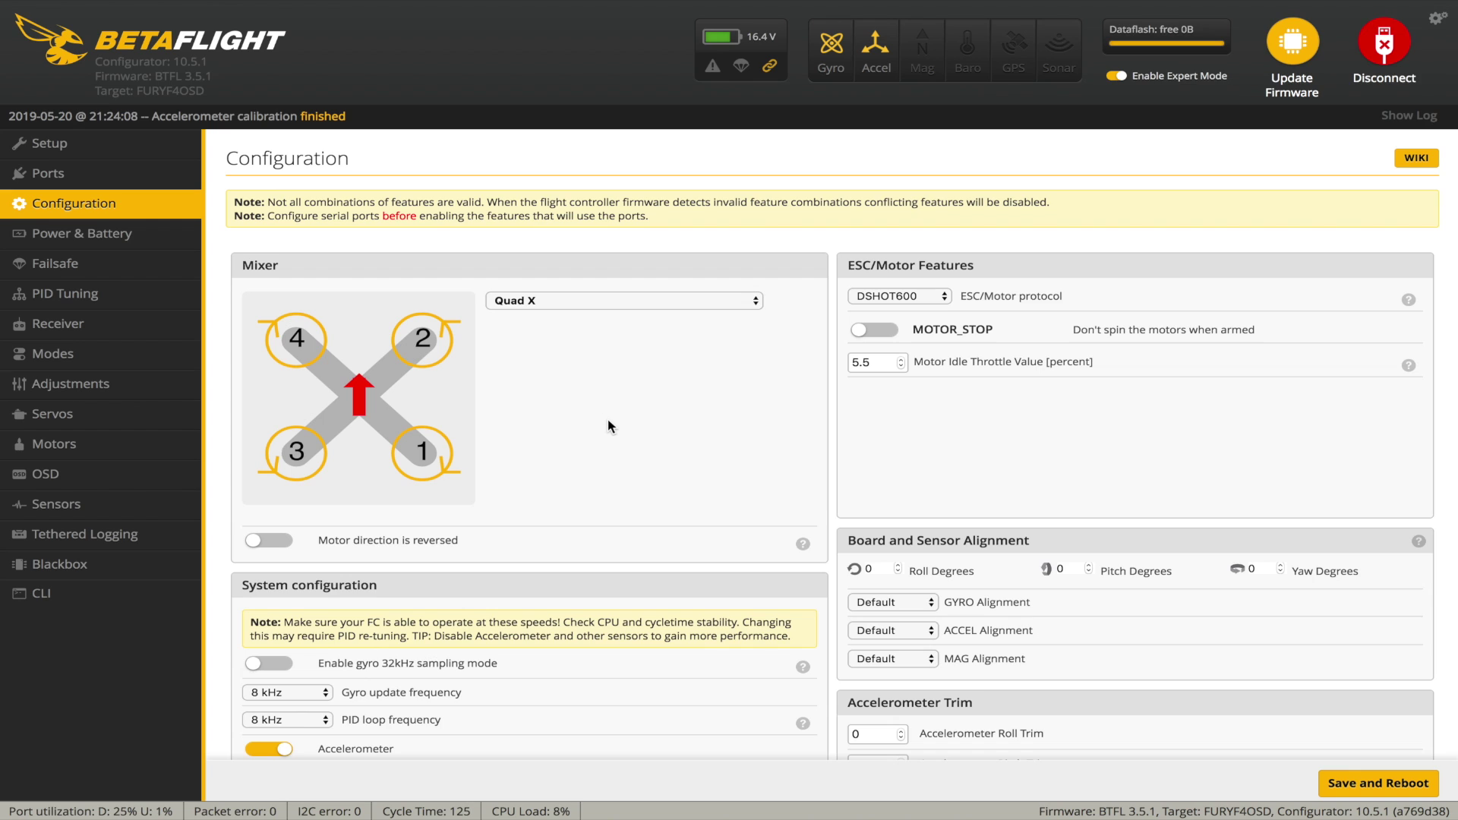
pyautogui.scroll(-1, 607, 419)
pyautogui.scroll(1, 619, 418)
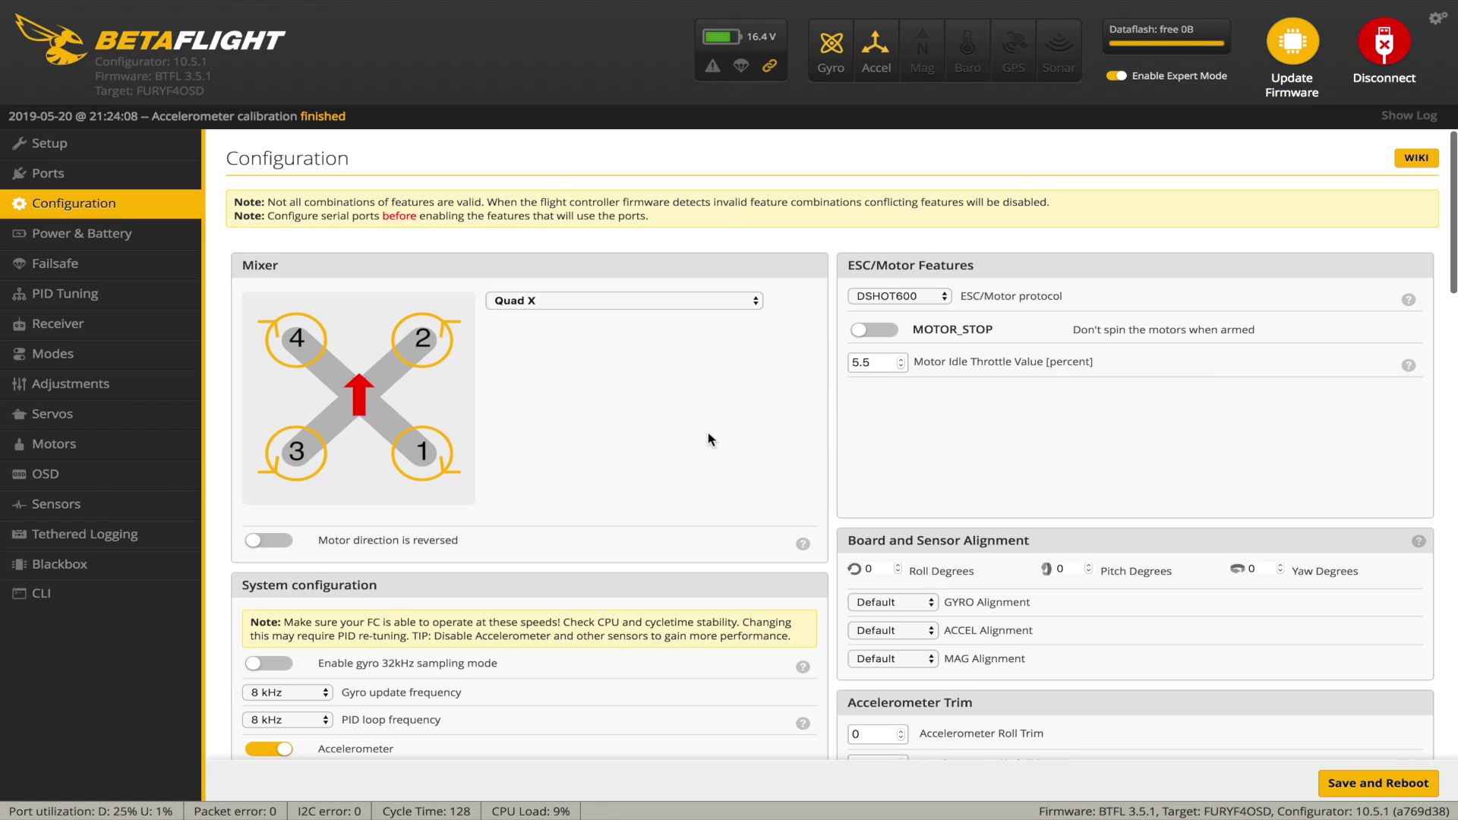
pyautogui.scroll(-5, 726, 402)
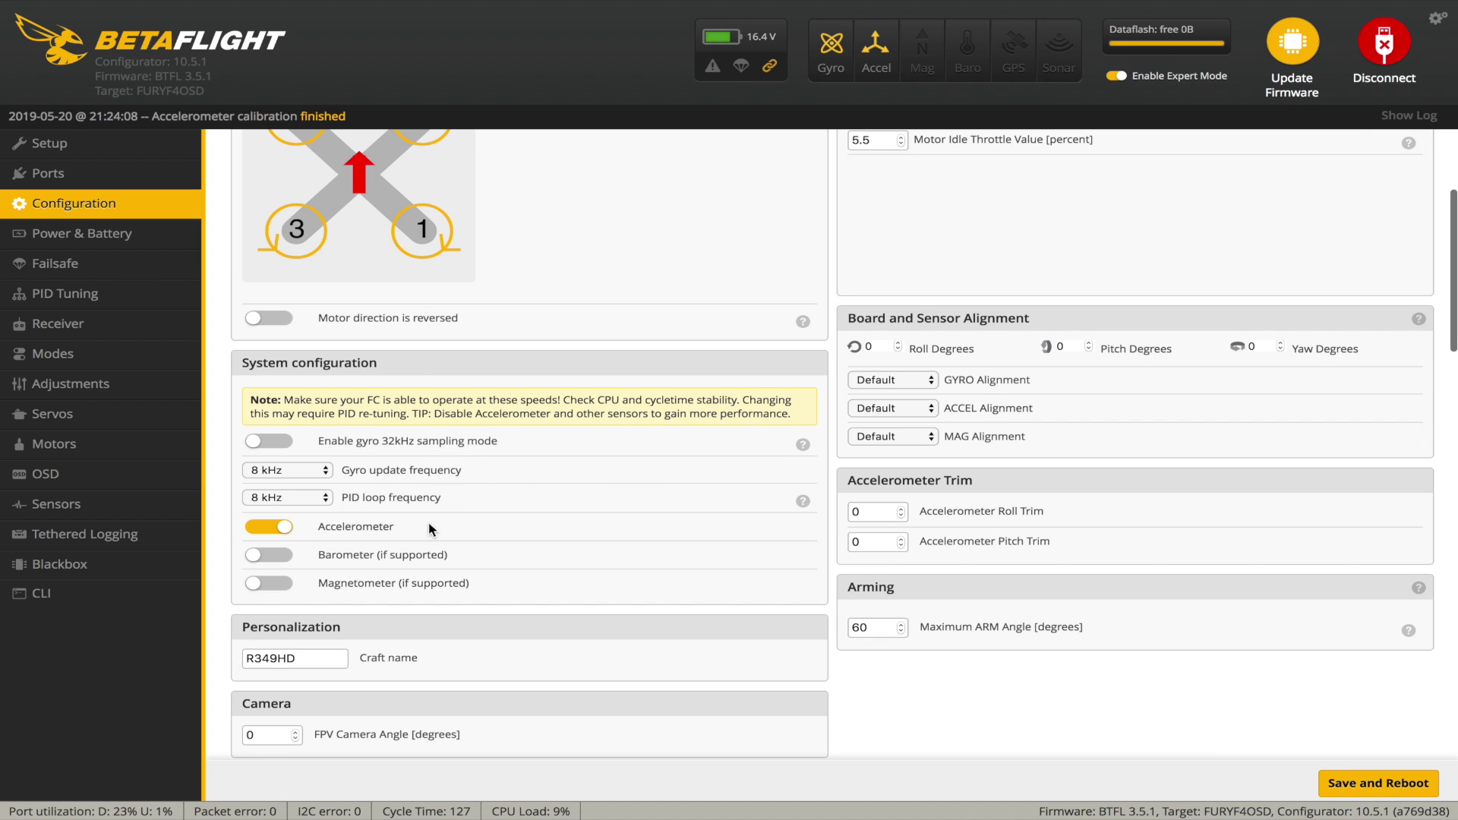
pyautogui.scroll(-7, 426, 484)
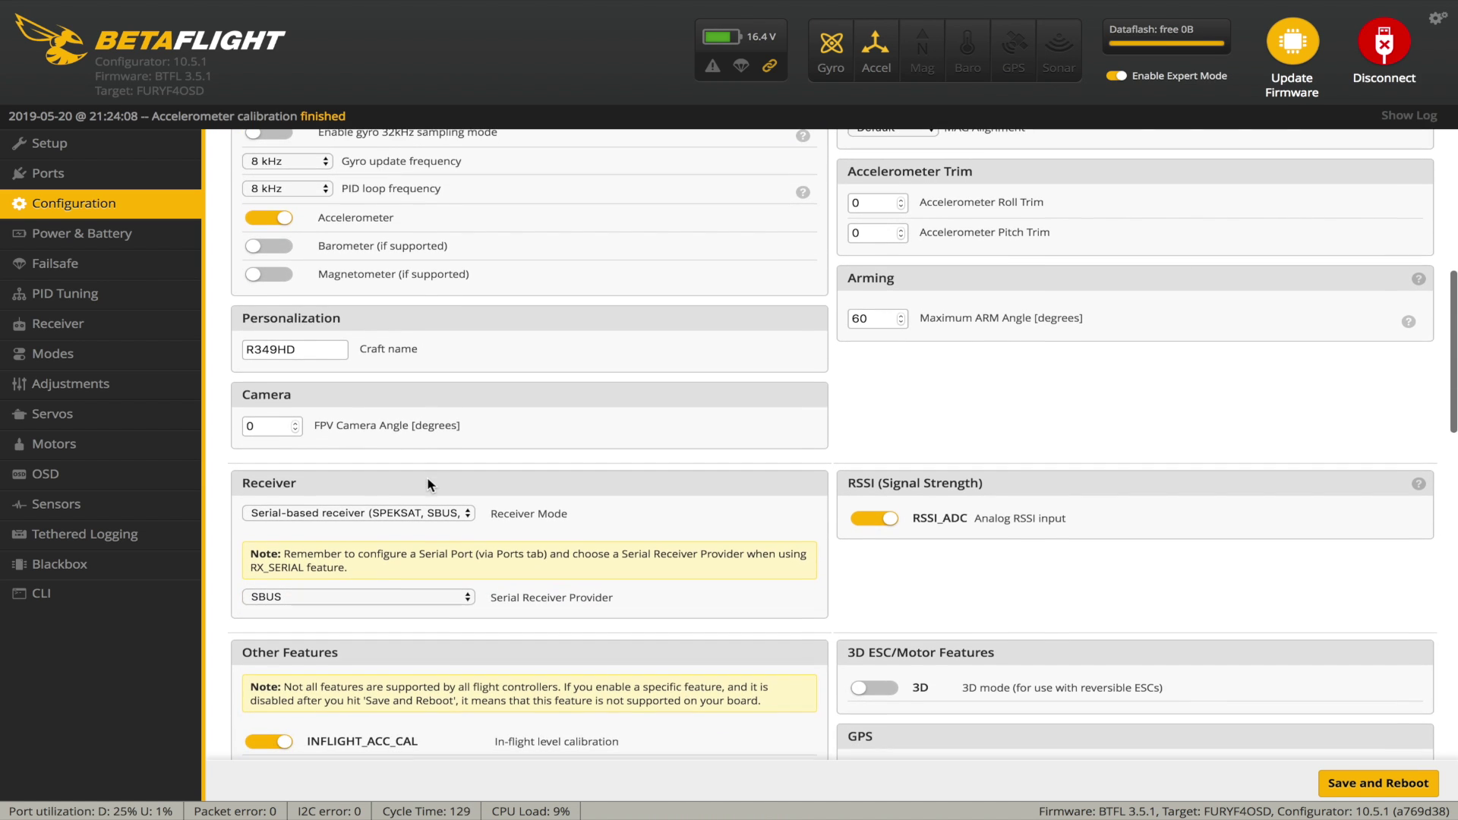
pyautogui.scroll(-3, 427, 480)
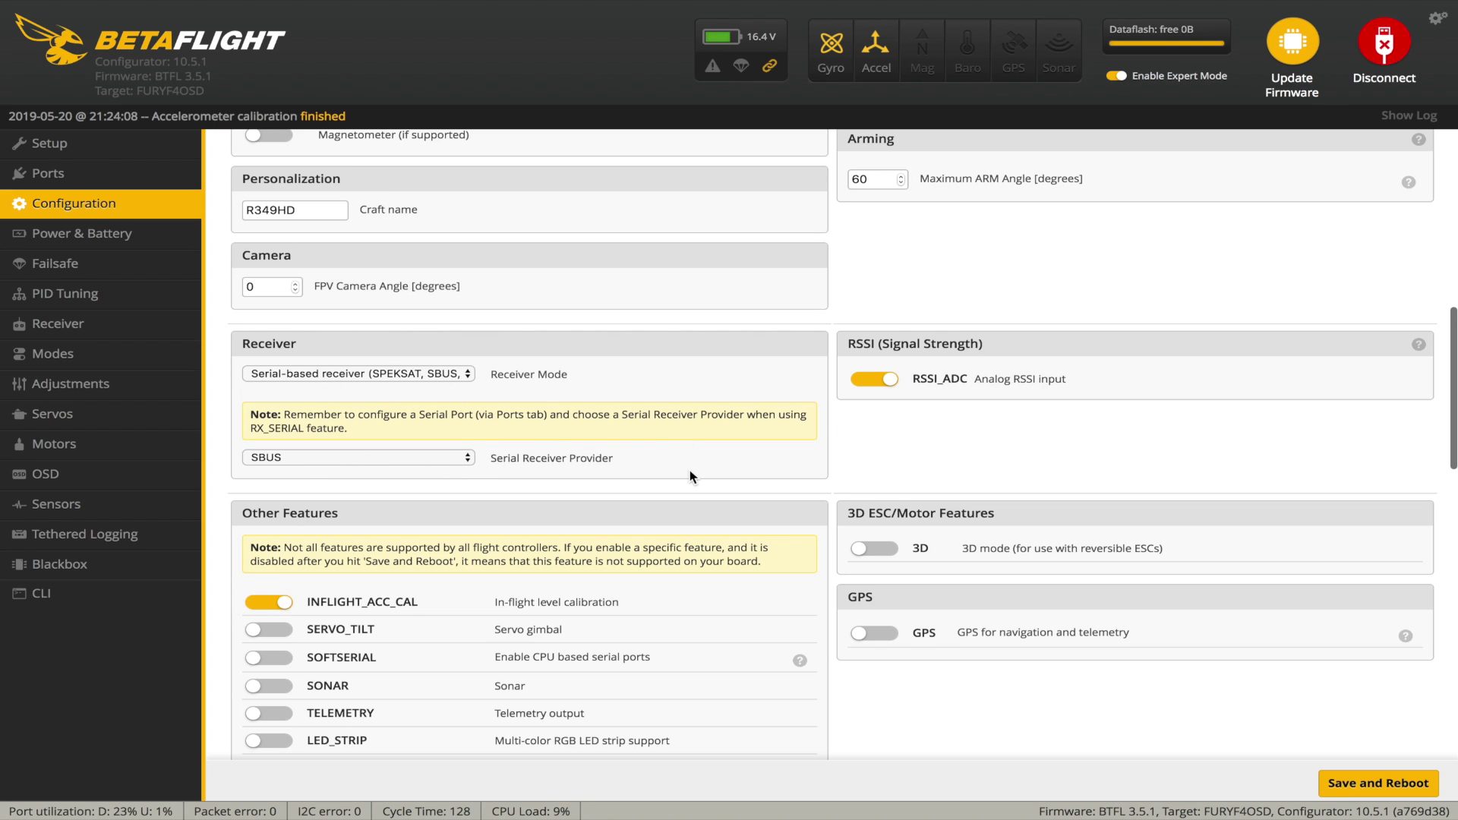
pyautogui.scroll(-5, 692, 477)
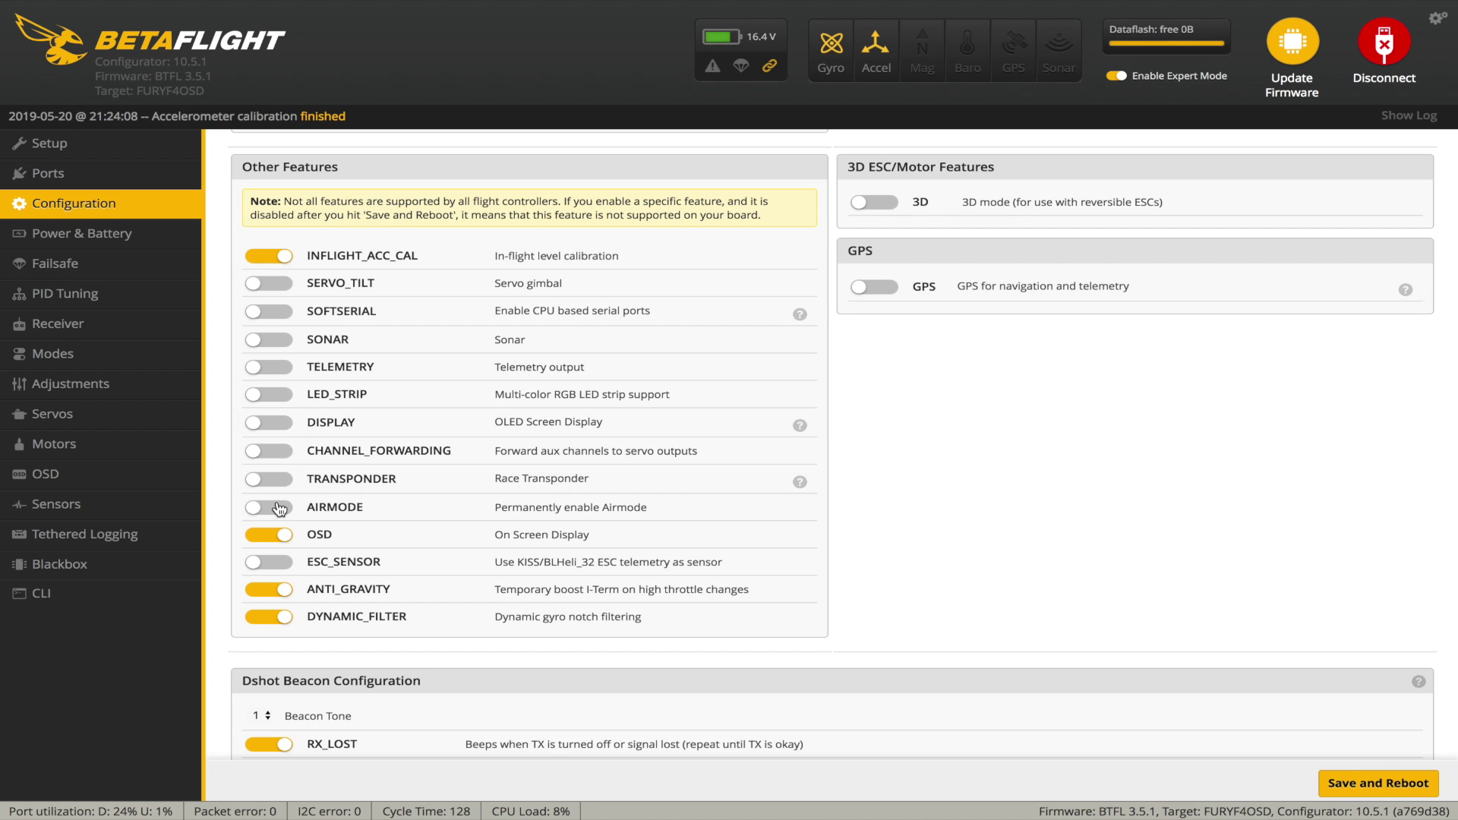
pyautogui.scroll(-7, 343, 584)
pyautogui.scroll(-2, 343, 590)
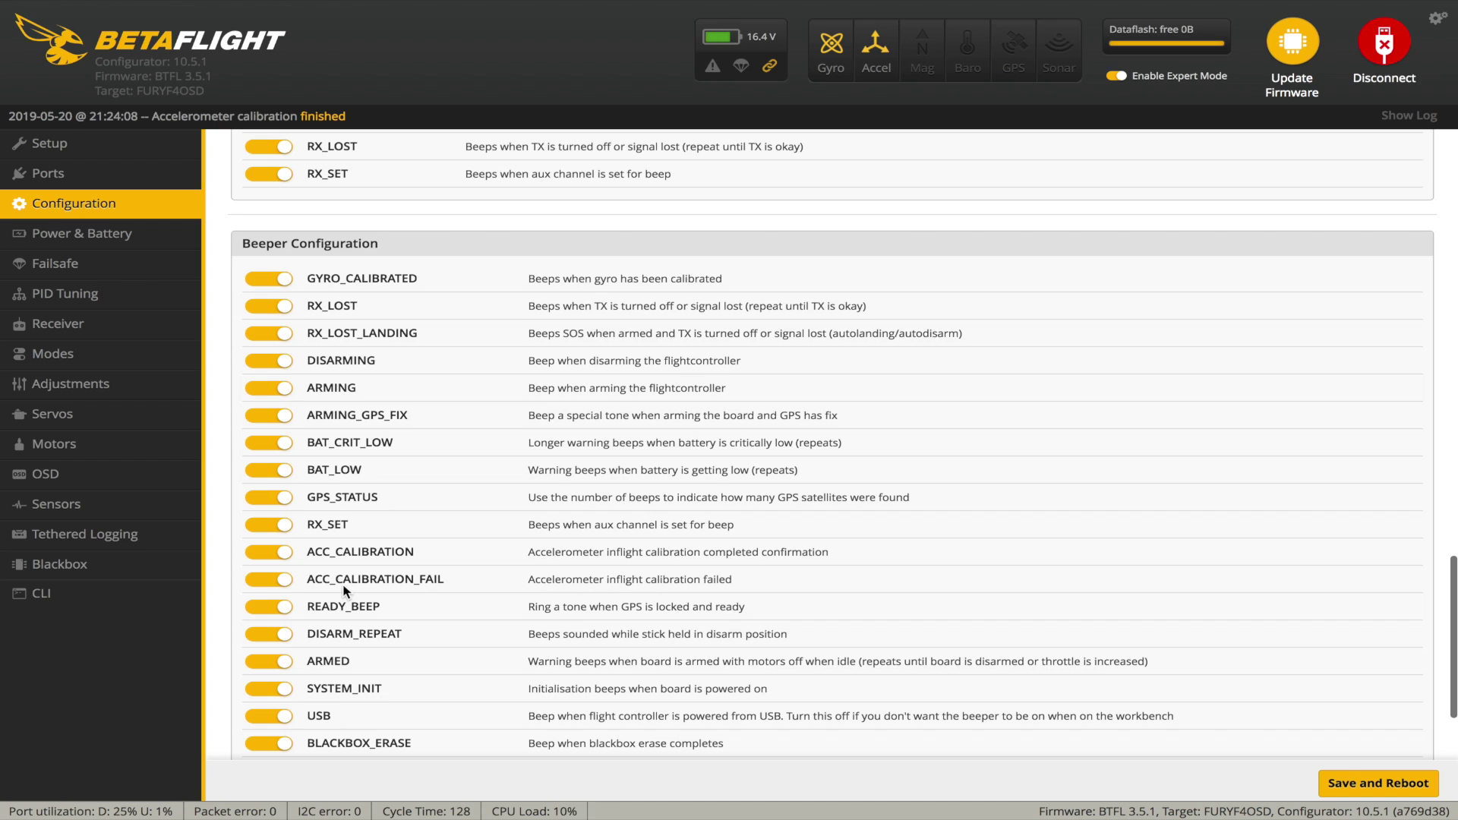
pyautogui.scroll(-2, 344, 590)
pyautogui.scroll(10, 344, 589)
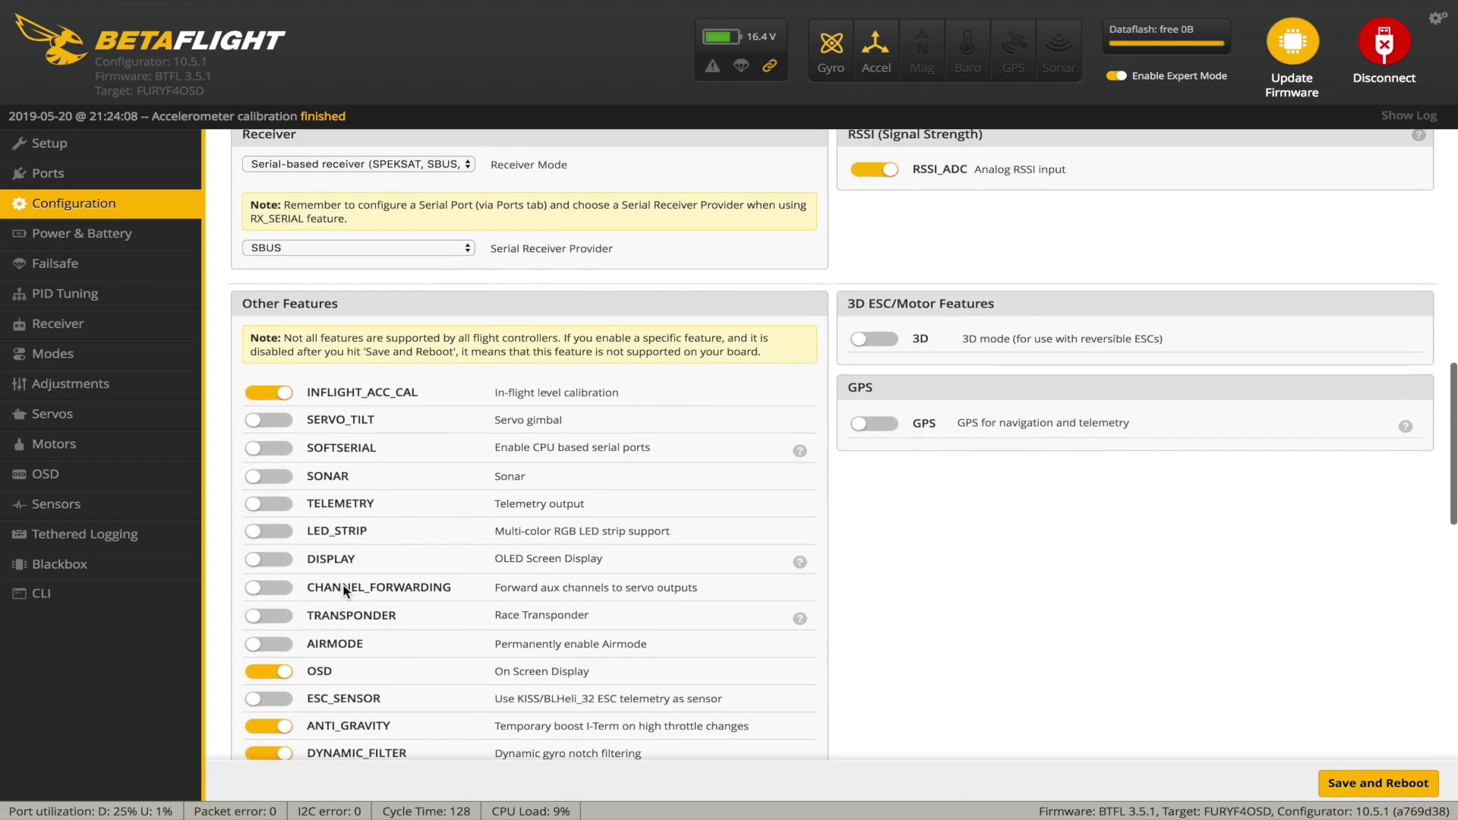
pyautogui.scroll(15, 344, 591)
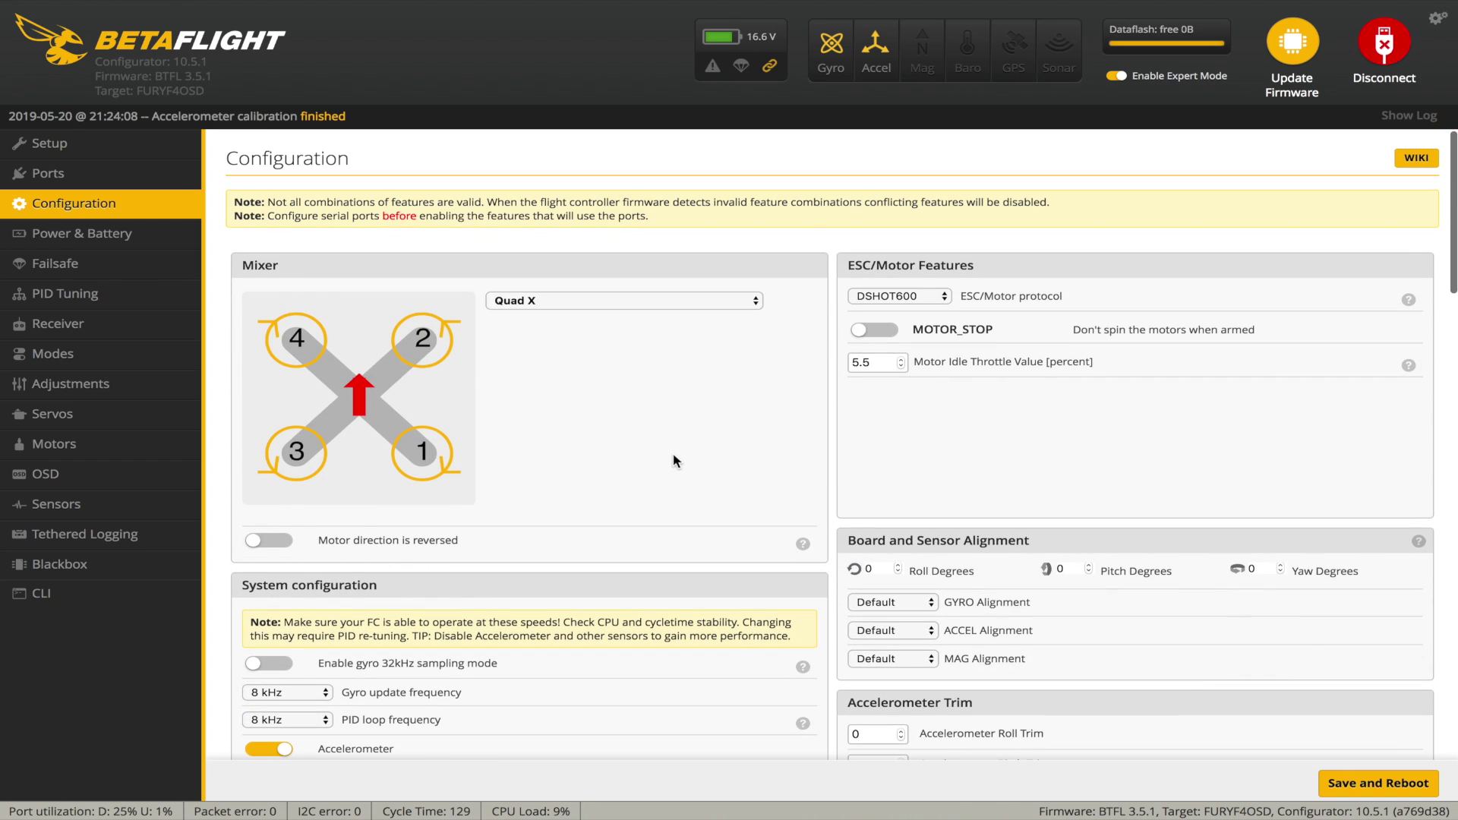
# Set the battery's minimum cell voltage to 2.9 and its warning cell voltage to 3, and save
pyautogui.click(115, 234)
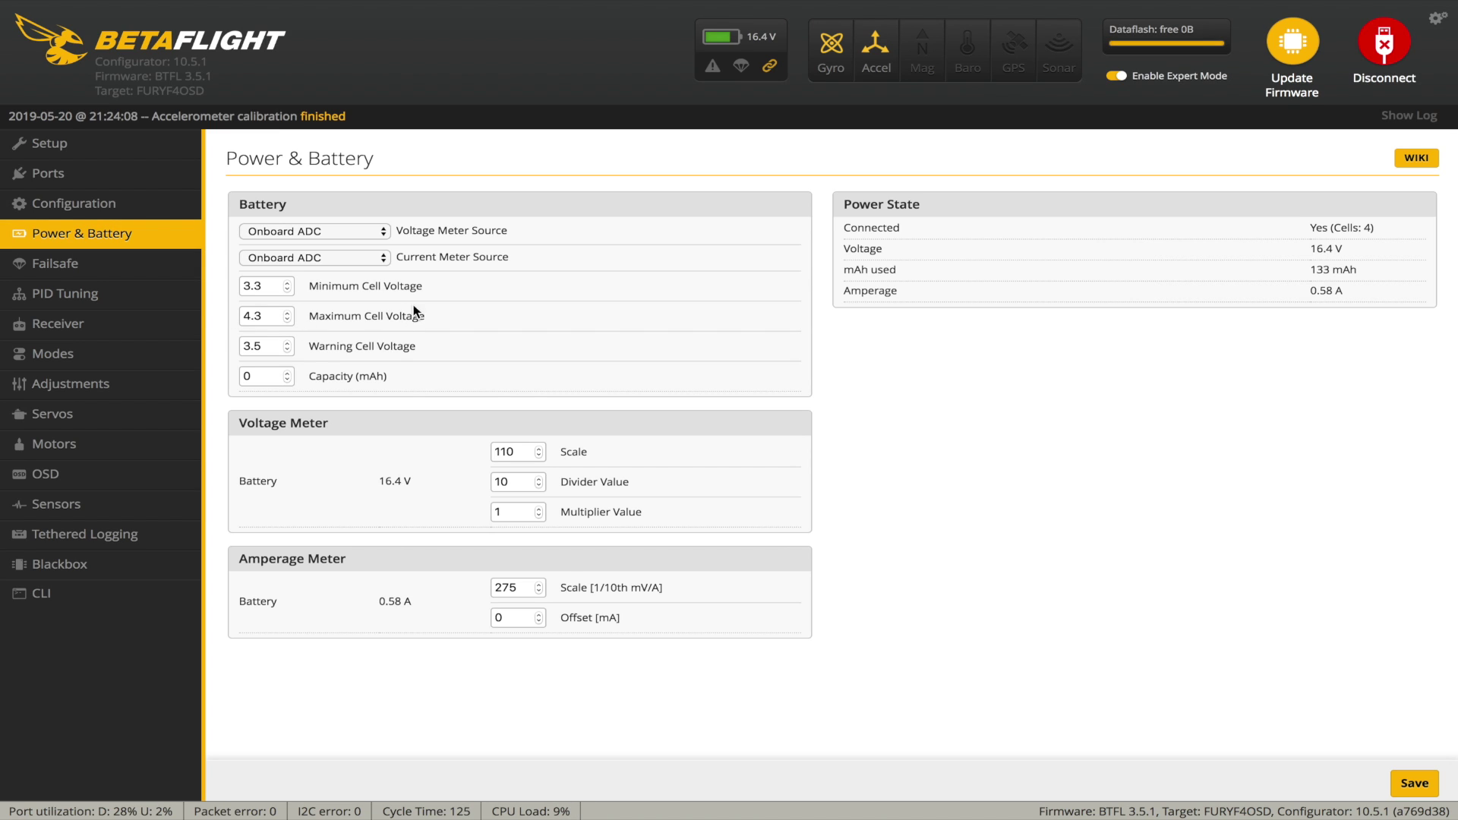
pyautogui.click(267, 286)
pyautogui.press('BackSpace')
pyautogui.write('2.9')
pyautogui.press('BackSpace')
pyautogui.write('0')
pyautogui.click(1414, 783)
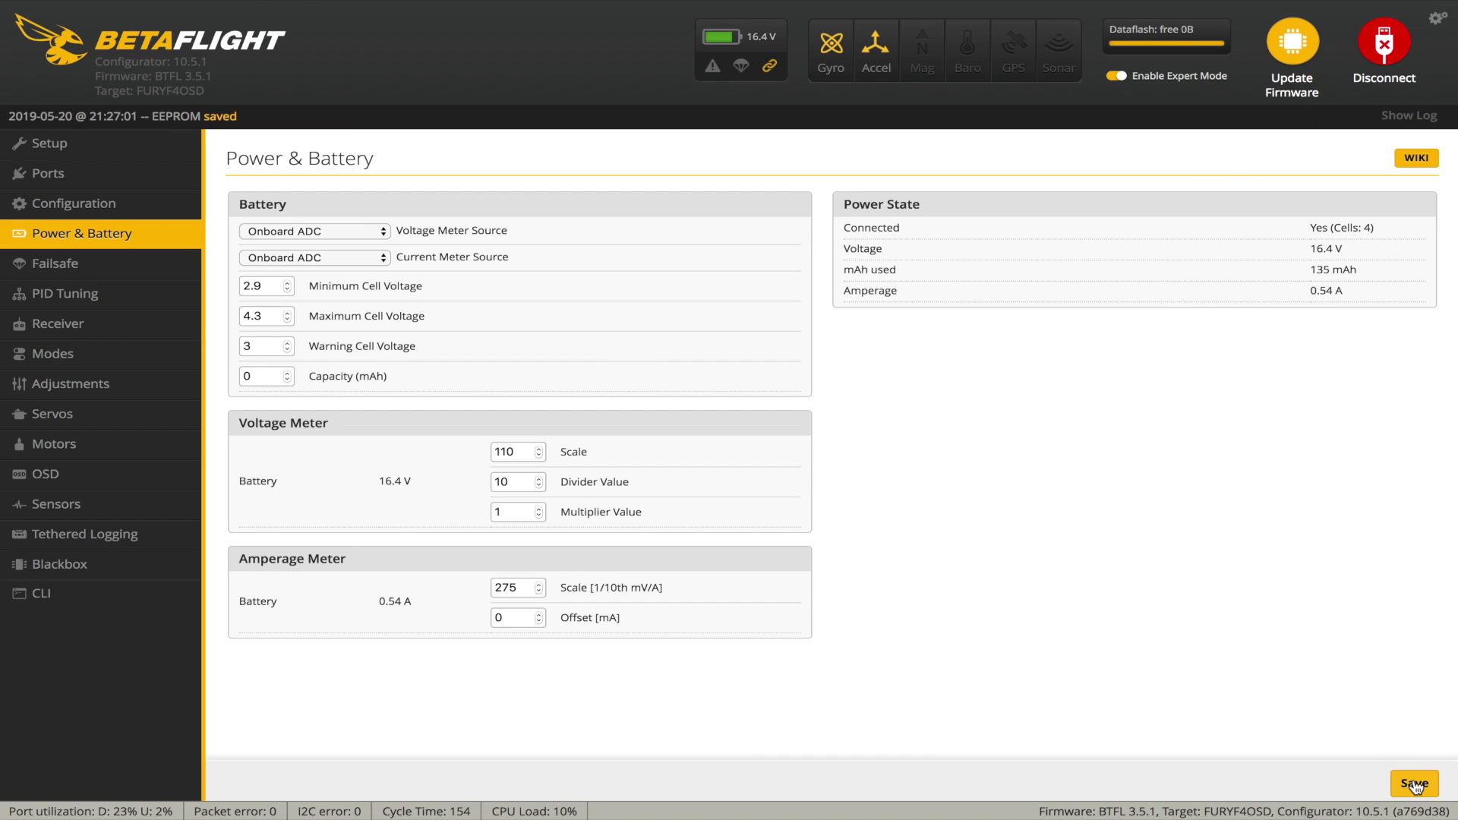
# Save the failsafe settings with a reboot of the flight controller, and reconnect to it
pyautogui.click(71, 266)
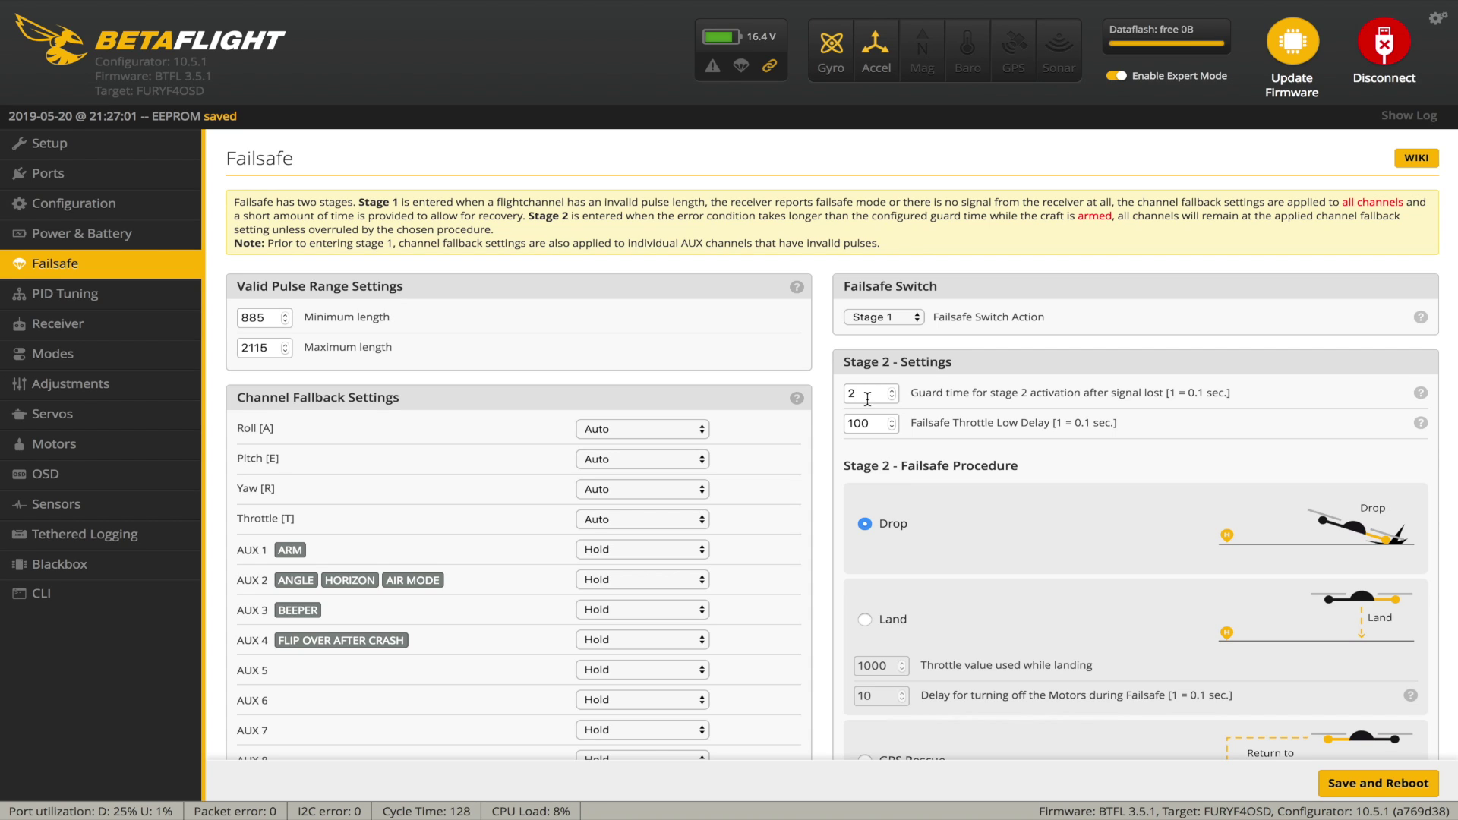
pyautogui.click(1379, 783)
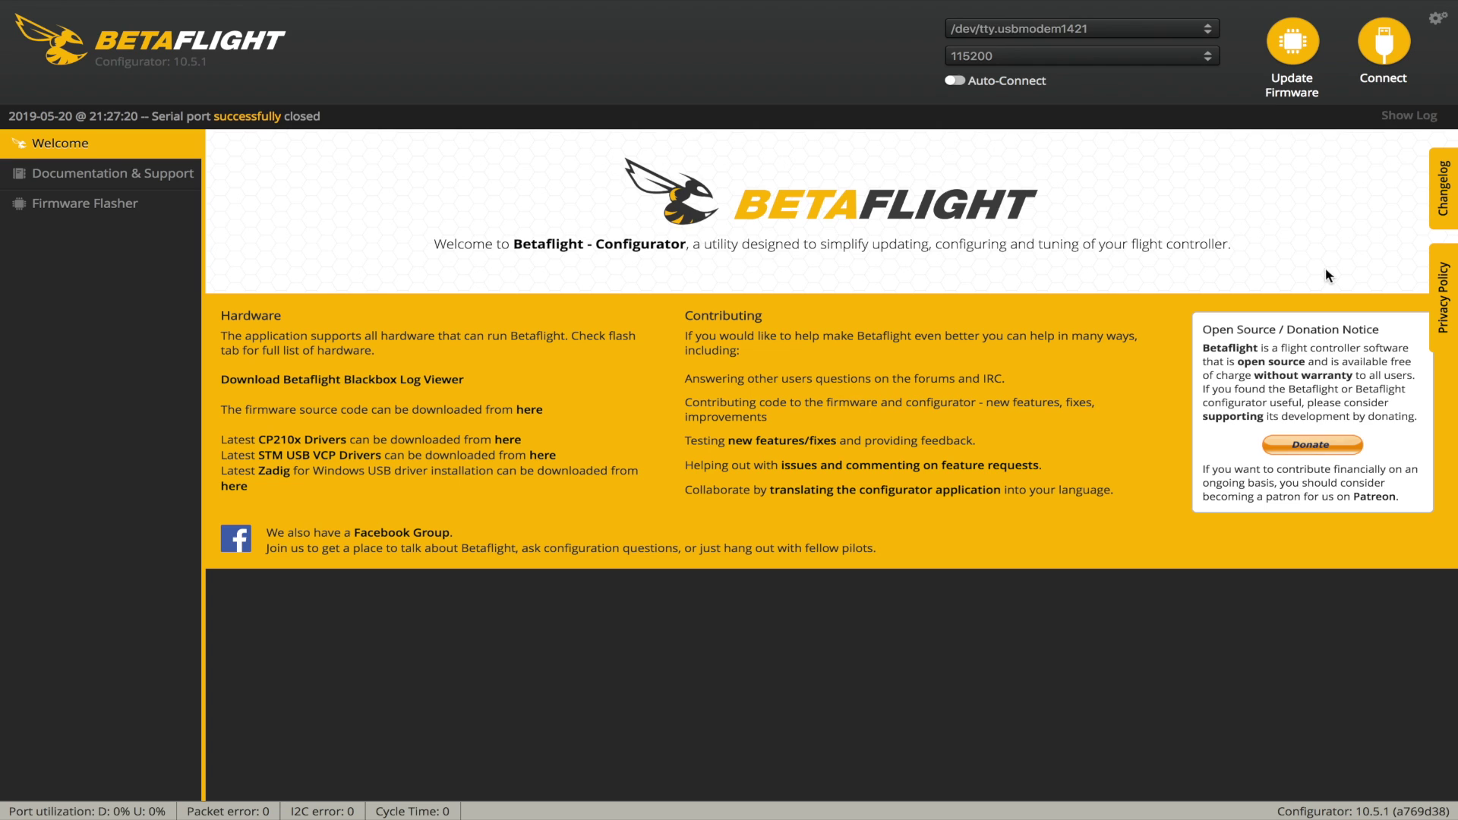
pyautogui.click(1388, 58)
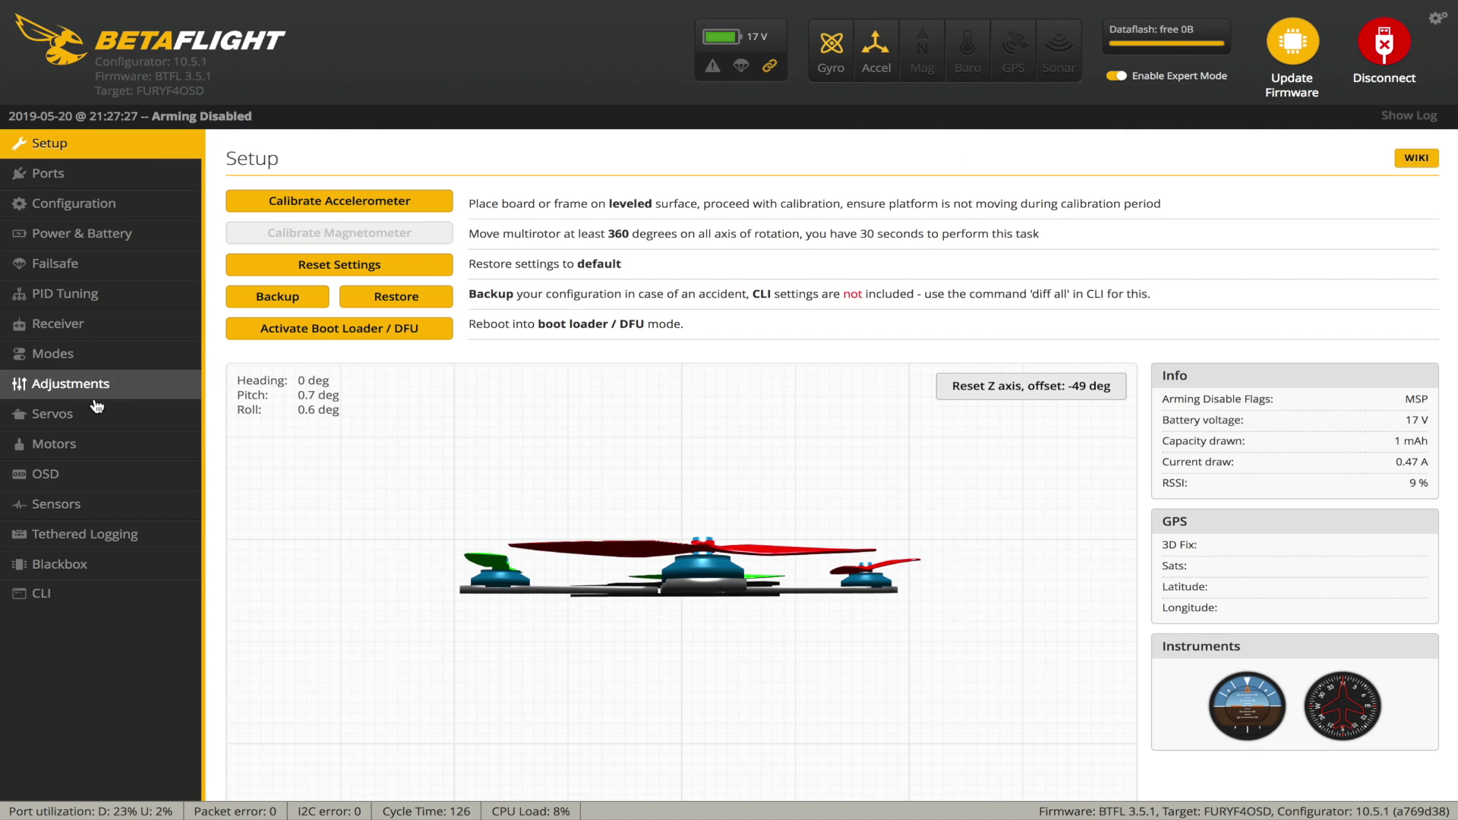
# Examine the PID tuning values, rates, PID controller settings, anti gravity and TPA of Profile 1
pyautogui.click(76, 294)
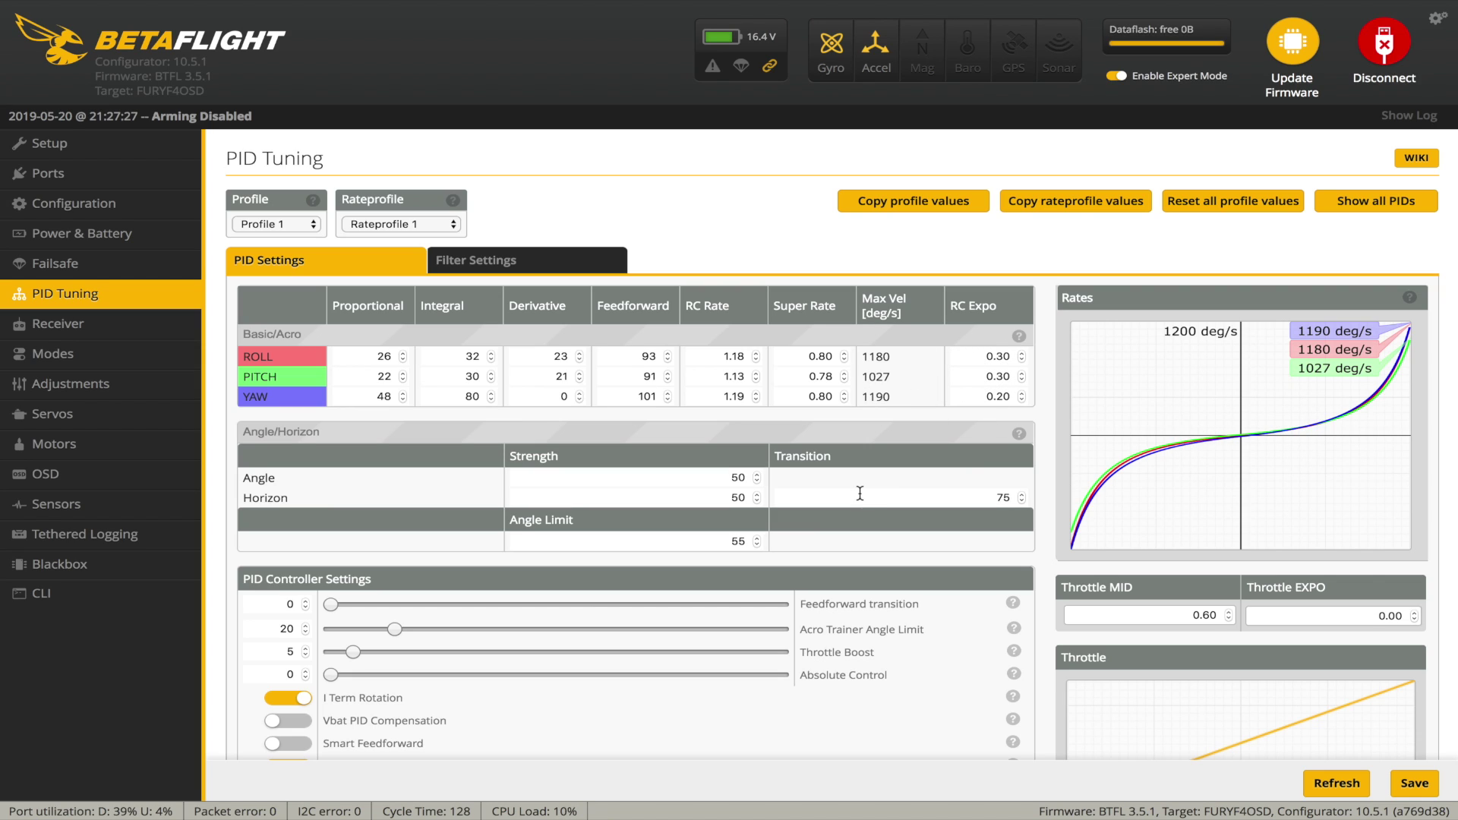
pyautogui.scroll(-3, 638, 494)
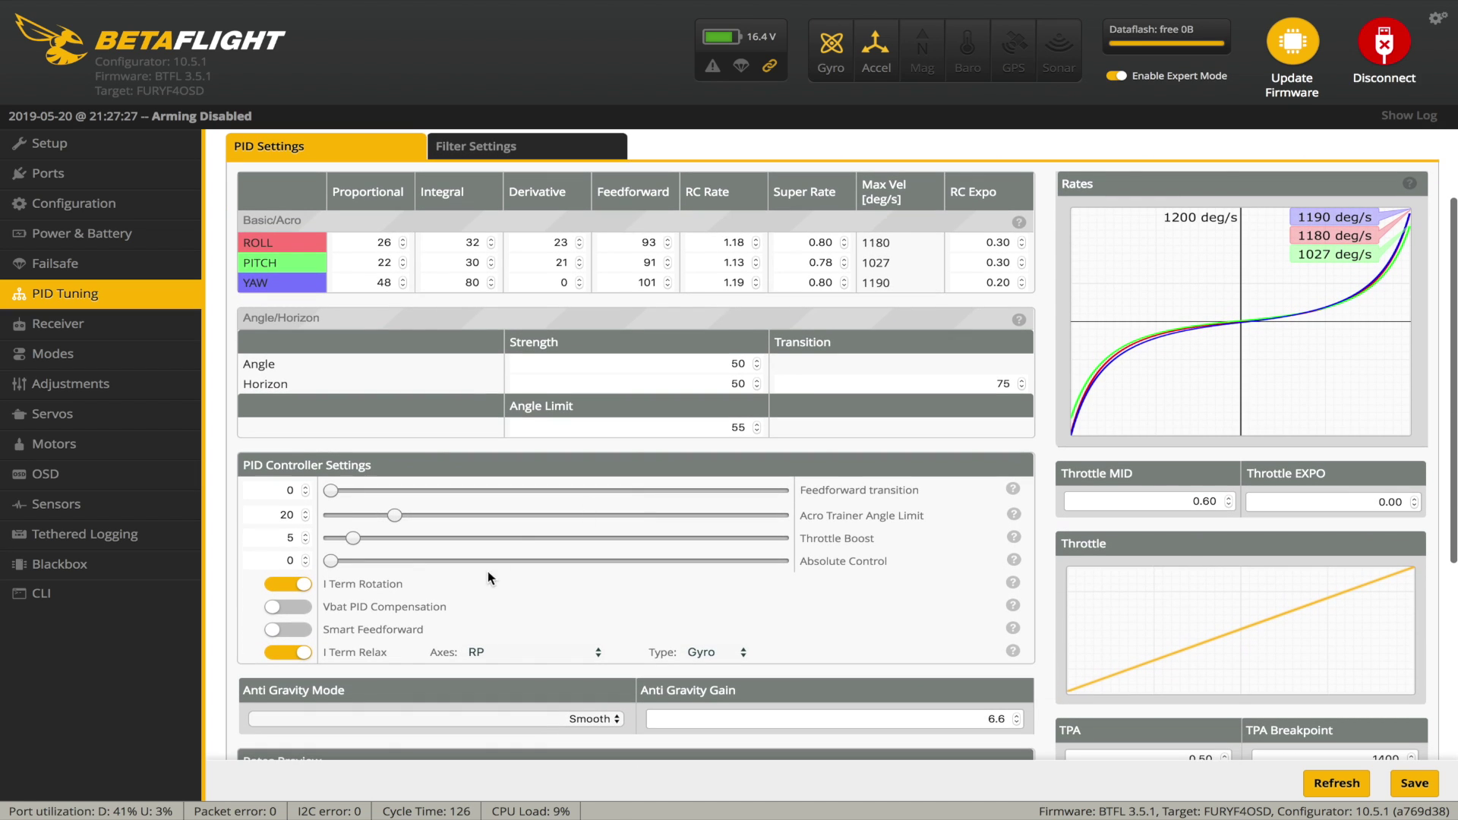
pyautogui.scroll(-5, 407, 577)
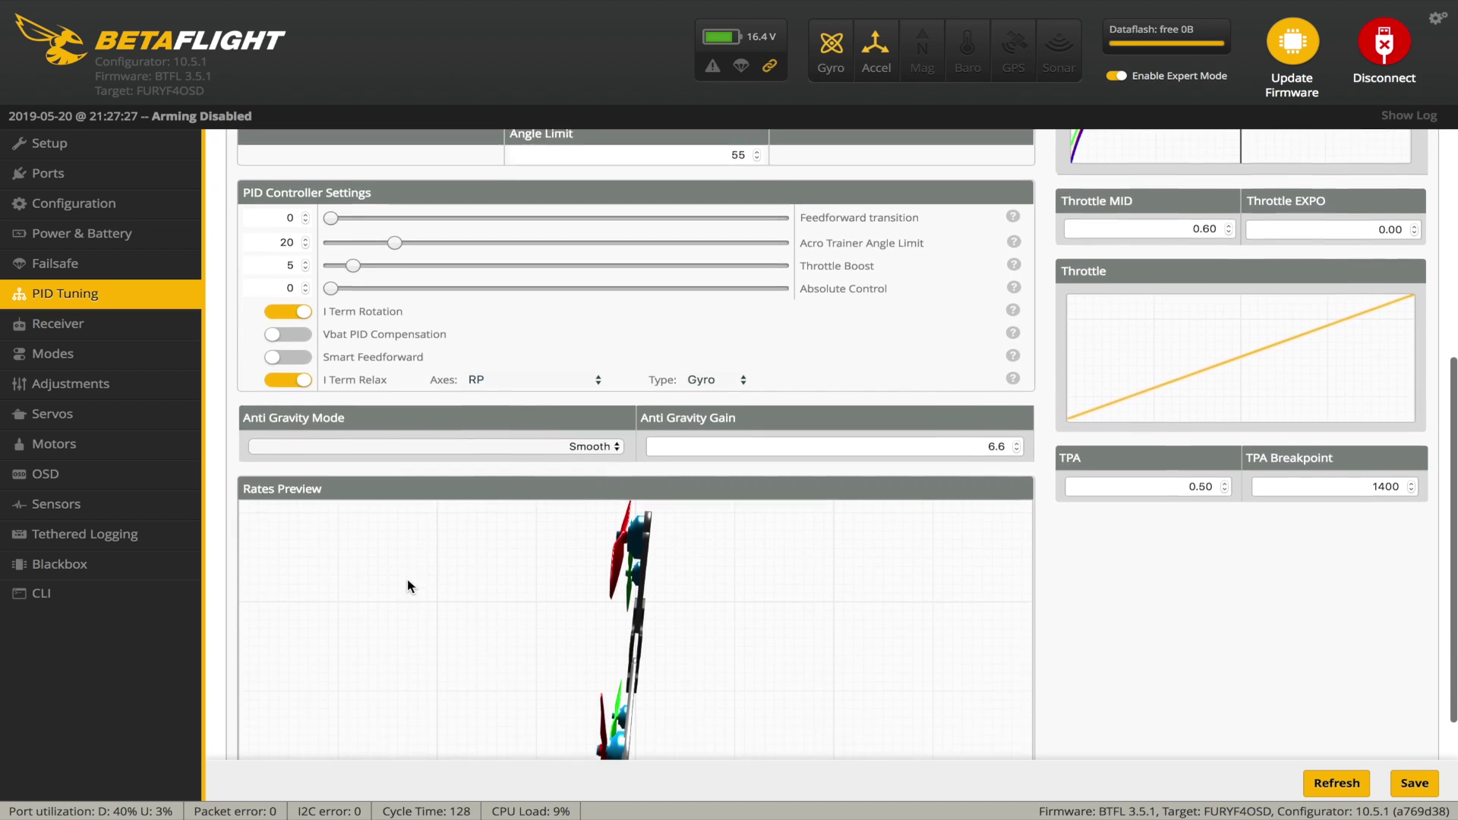
pyautogui.scroll(-2, 408, 583)
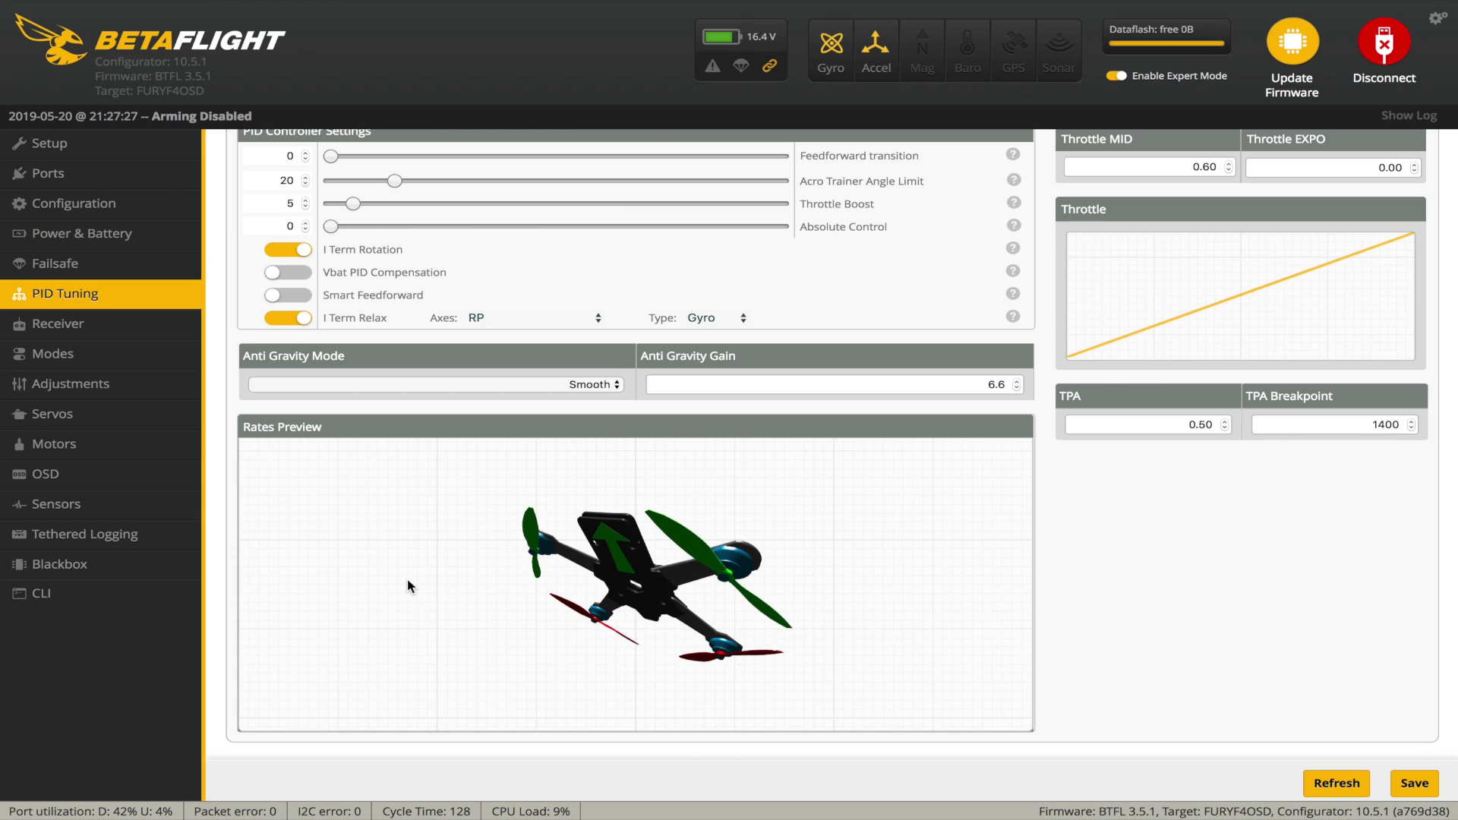
# Set the receiver's channel map to FrSky / Futaba / Hitec (AETR1234) and save the receiver settings
pyautogui.click(84, 328)
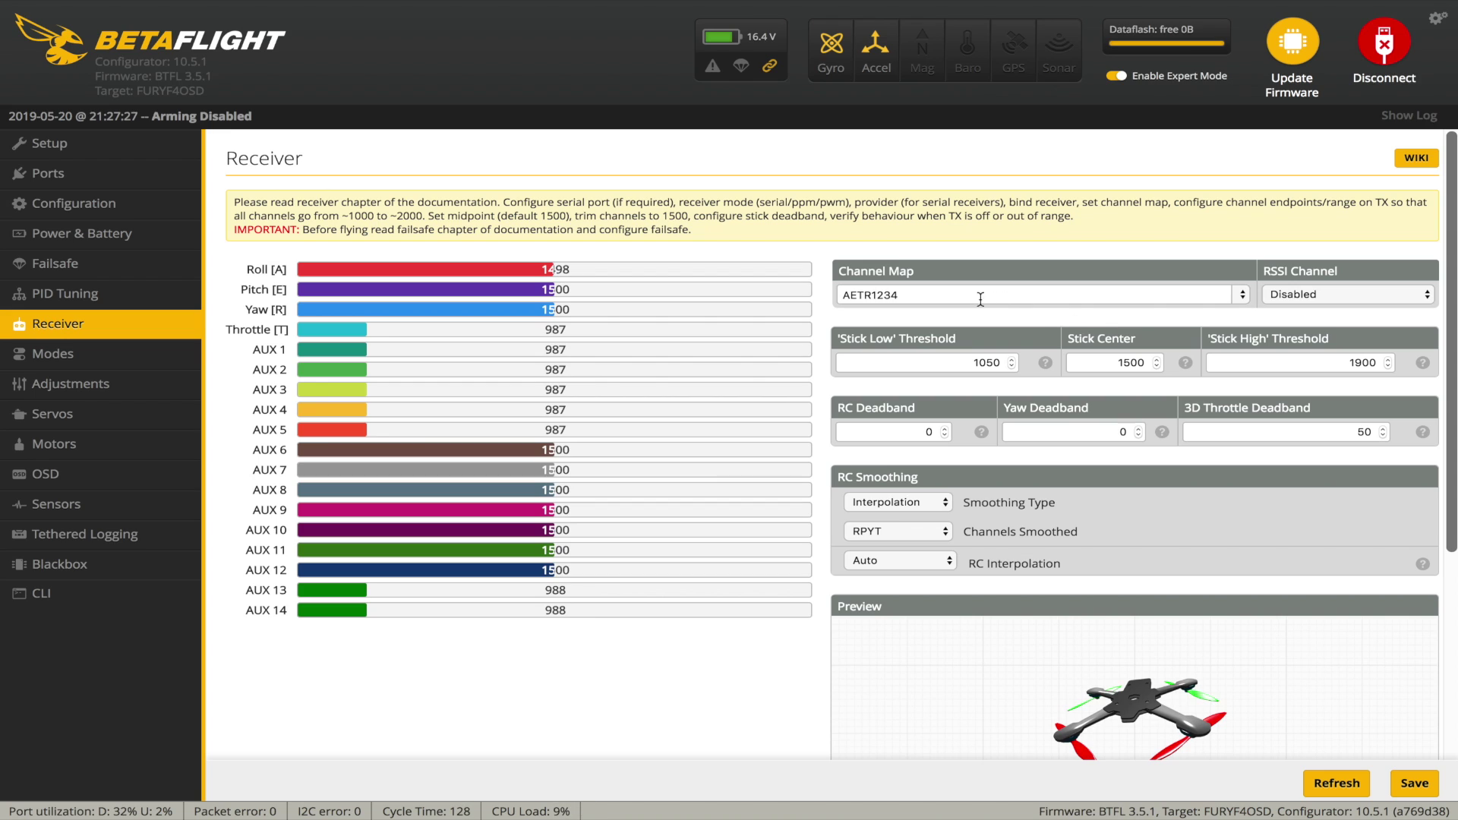
pyautogui.click(1242, 295)
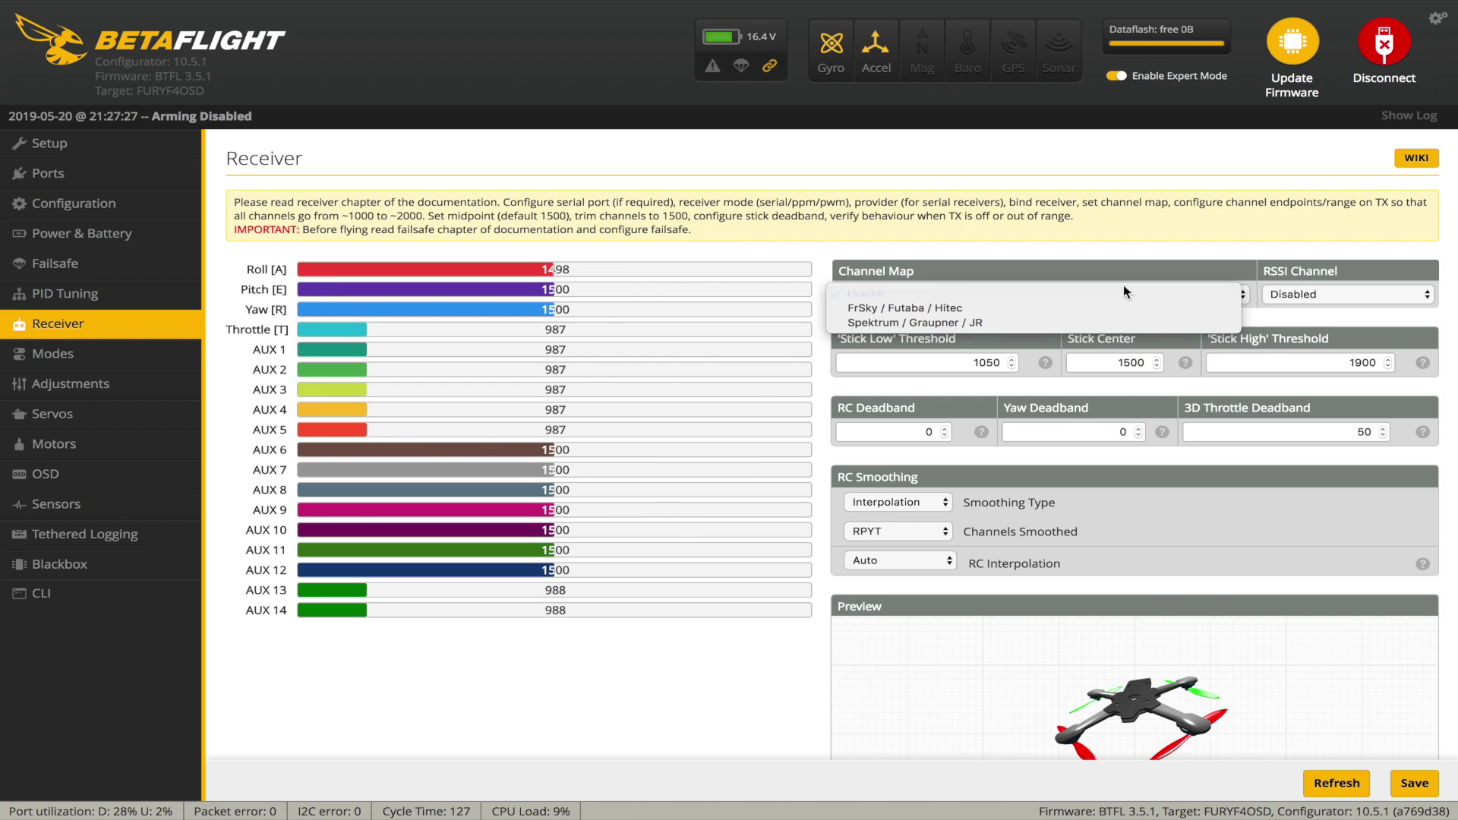
pyautogui.click(885, 307)
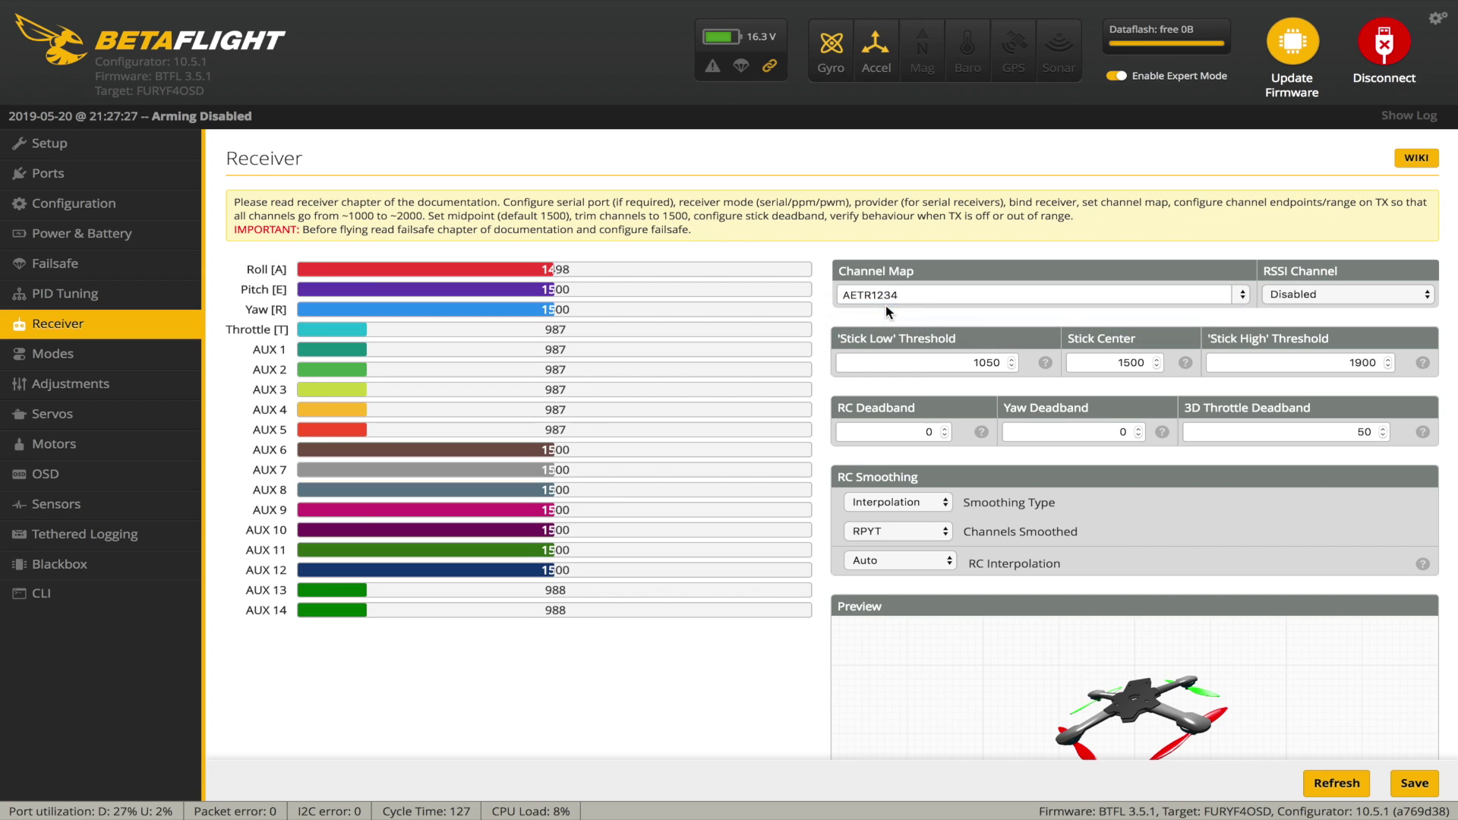
pyautogui.click(1422, 785)
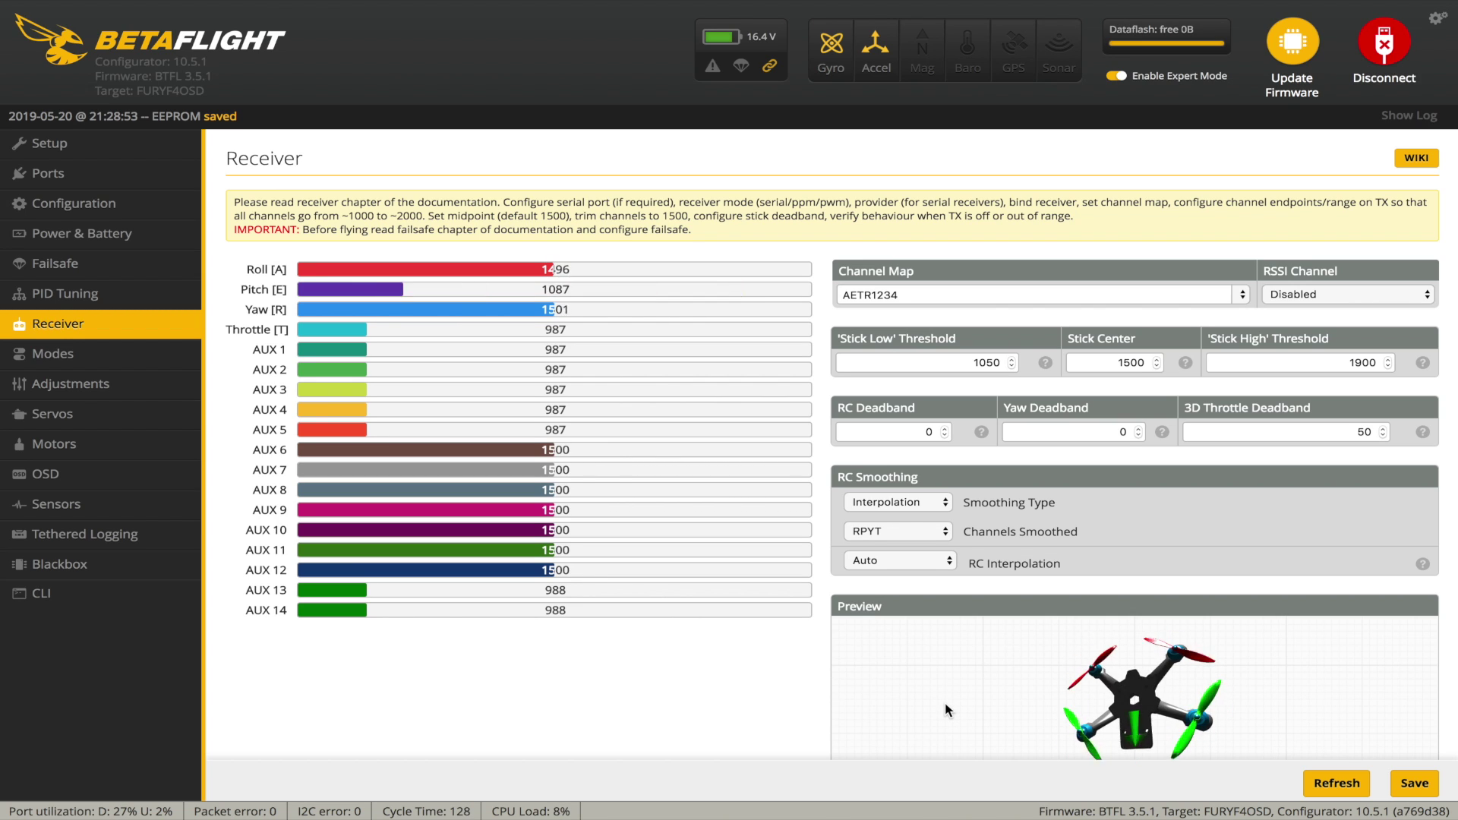
# Examine the mode switch ranges from ARM to FLIP OVER AFTER CRASH, and the in-flight adjustment slots
pyautogui.click(87, 359)
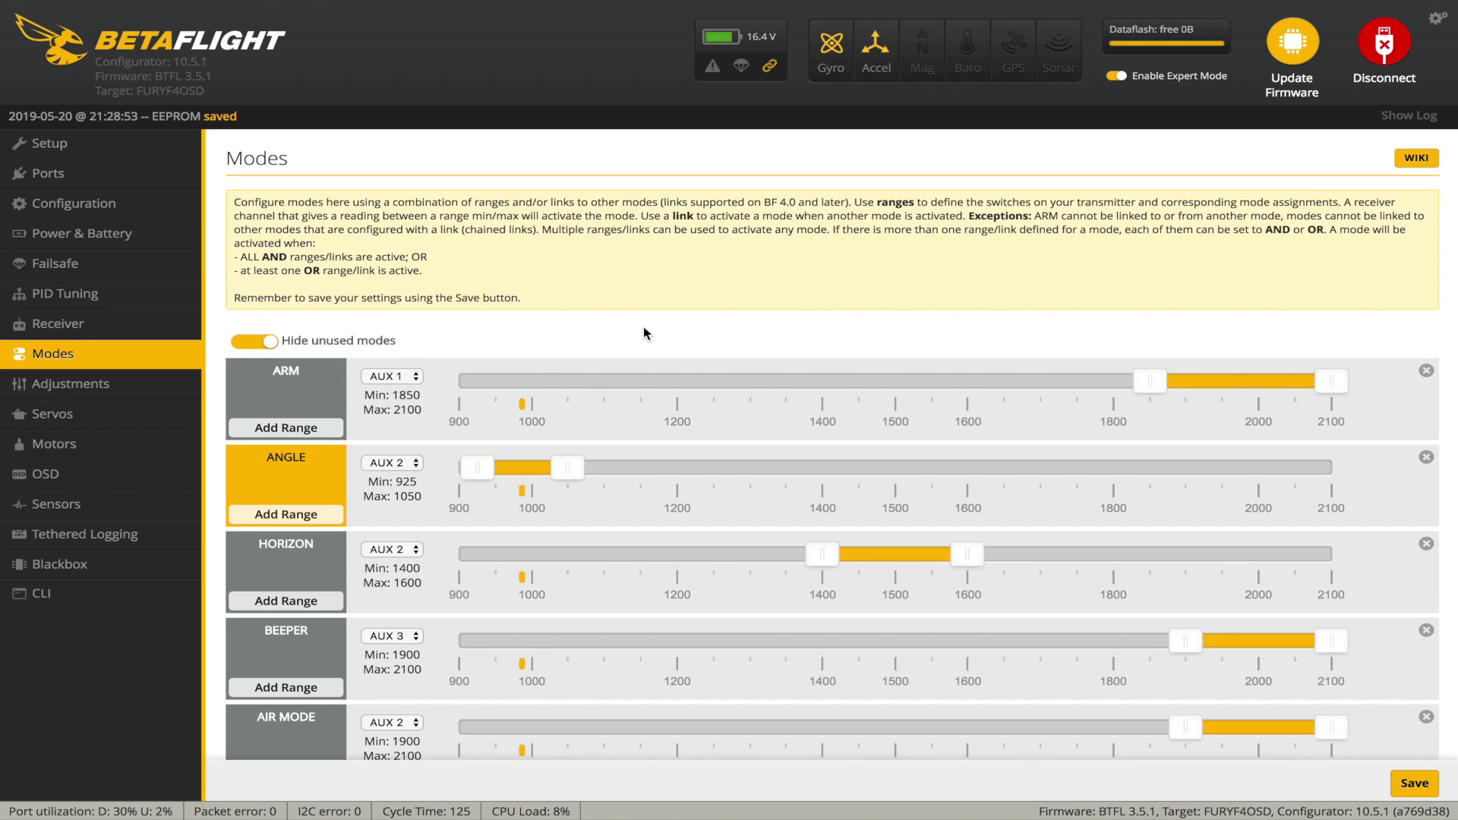
pyautogui.scroll(-1, 644, 327)
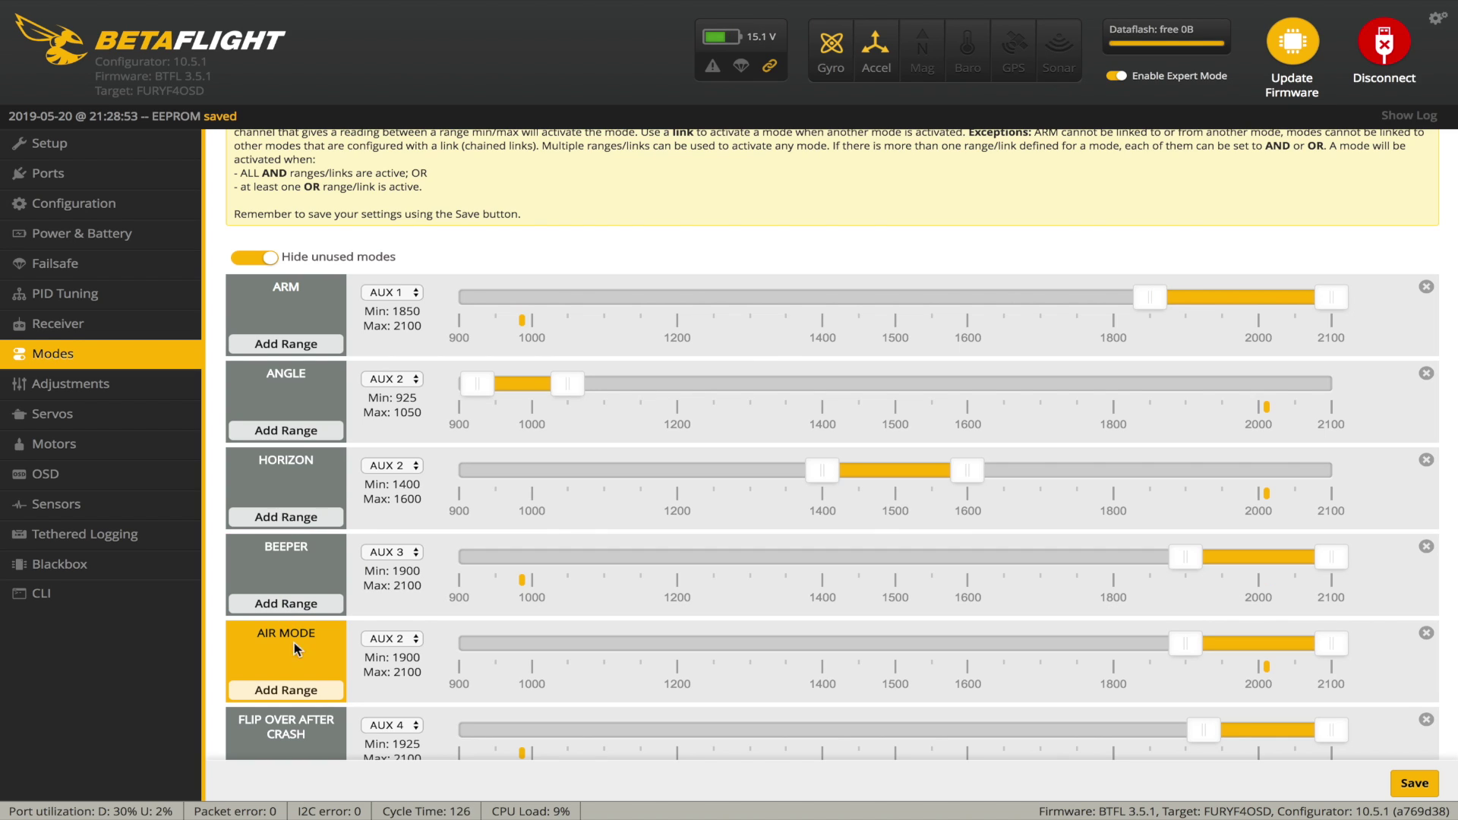
pyautogui.scroll(-1, 316, 733)
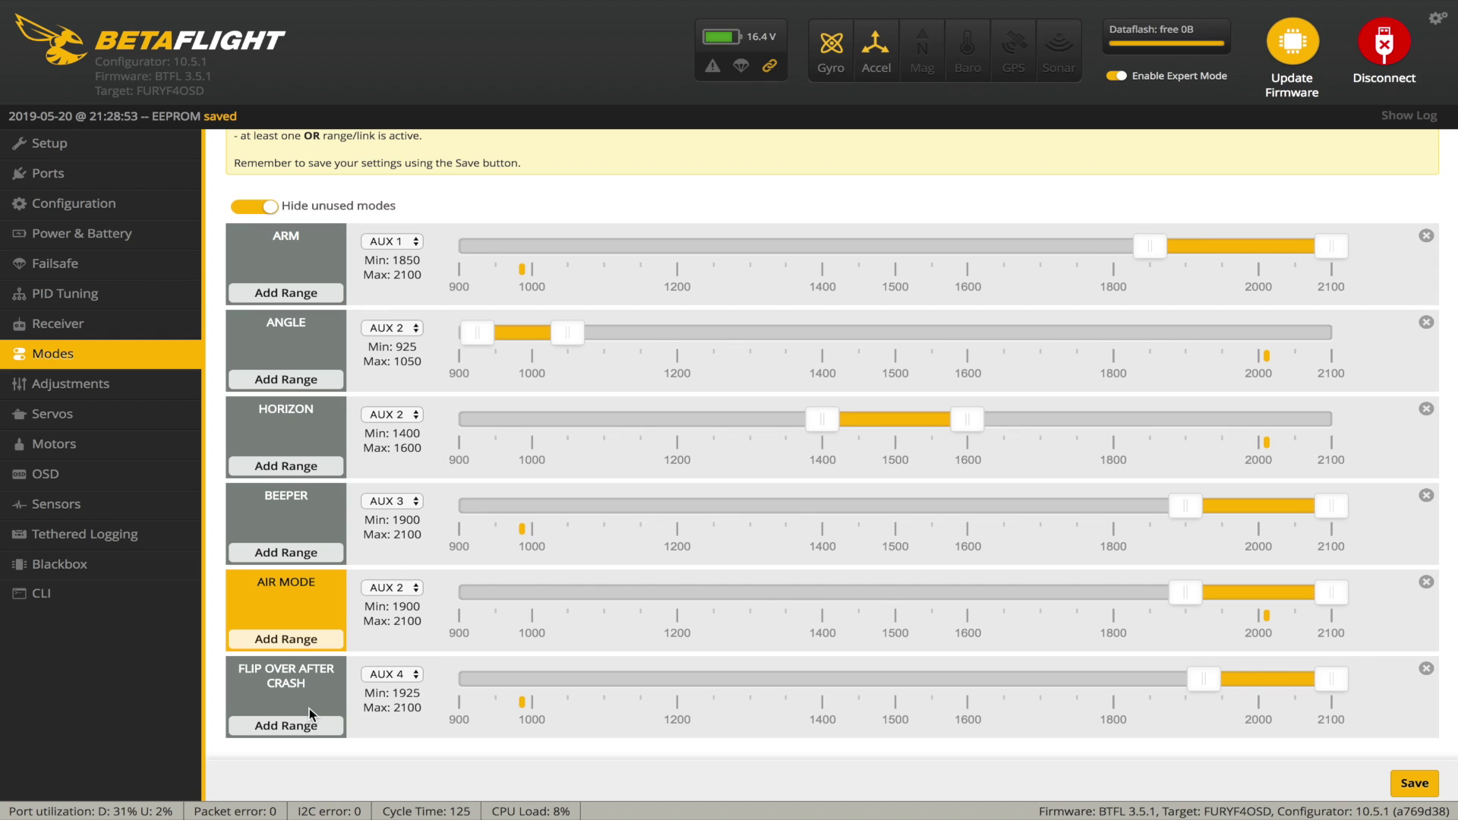
pyautogui.click(101, 395)
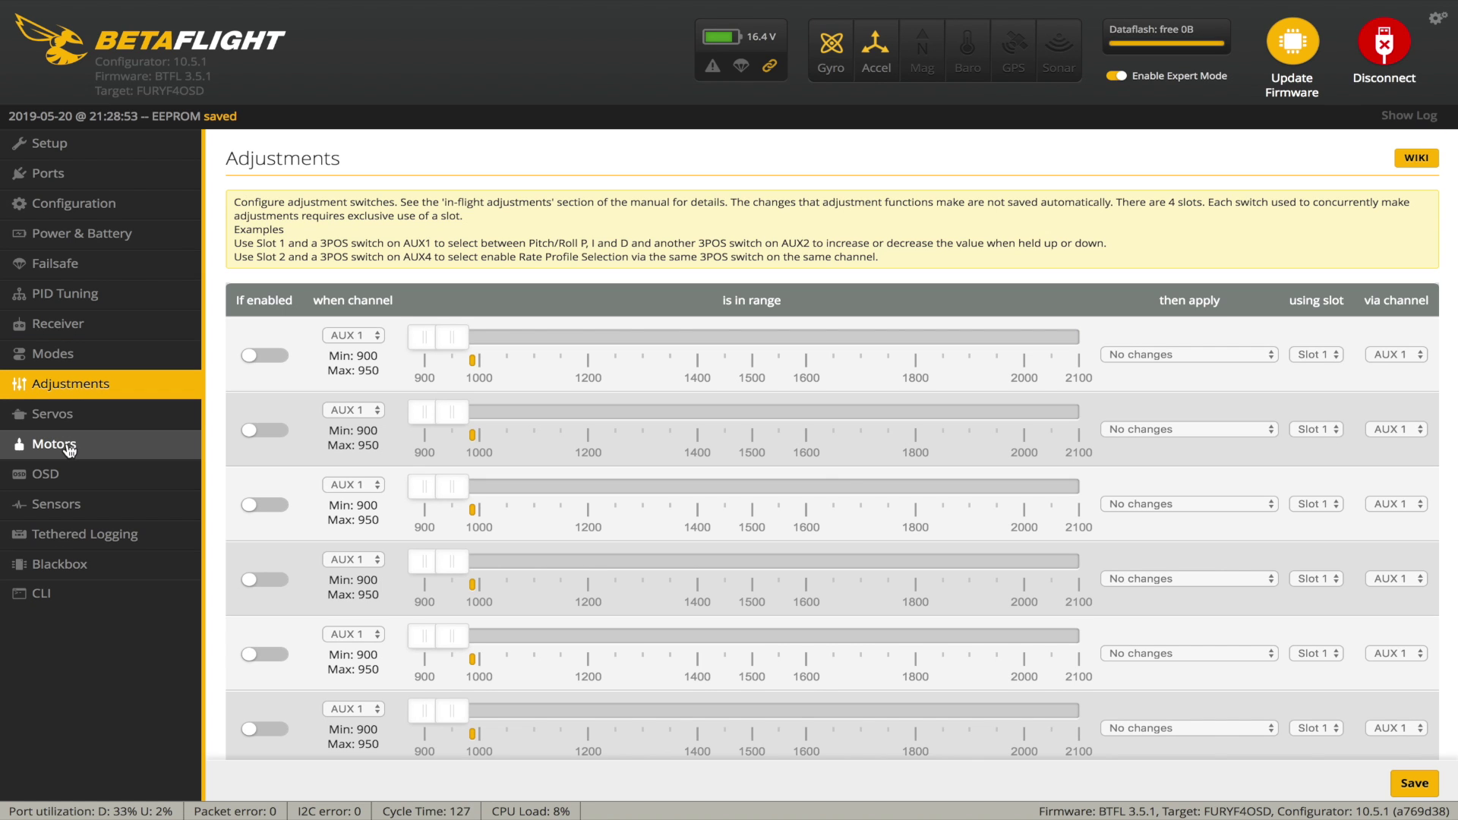
# Enable motor test mode, briefly spin motors 1 to 4 one at a time, and disable the test mode again
pyautogui.click(67, 444)
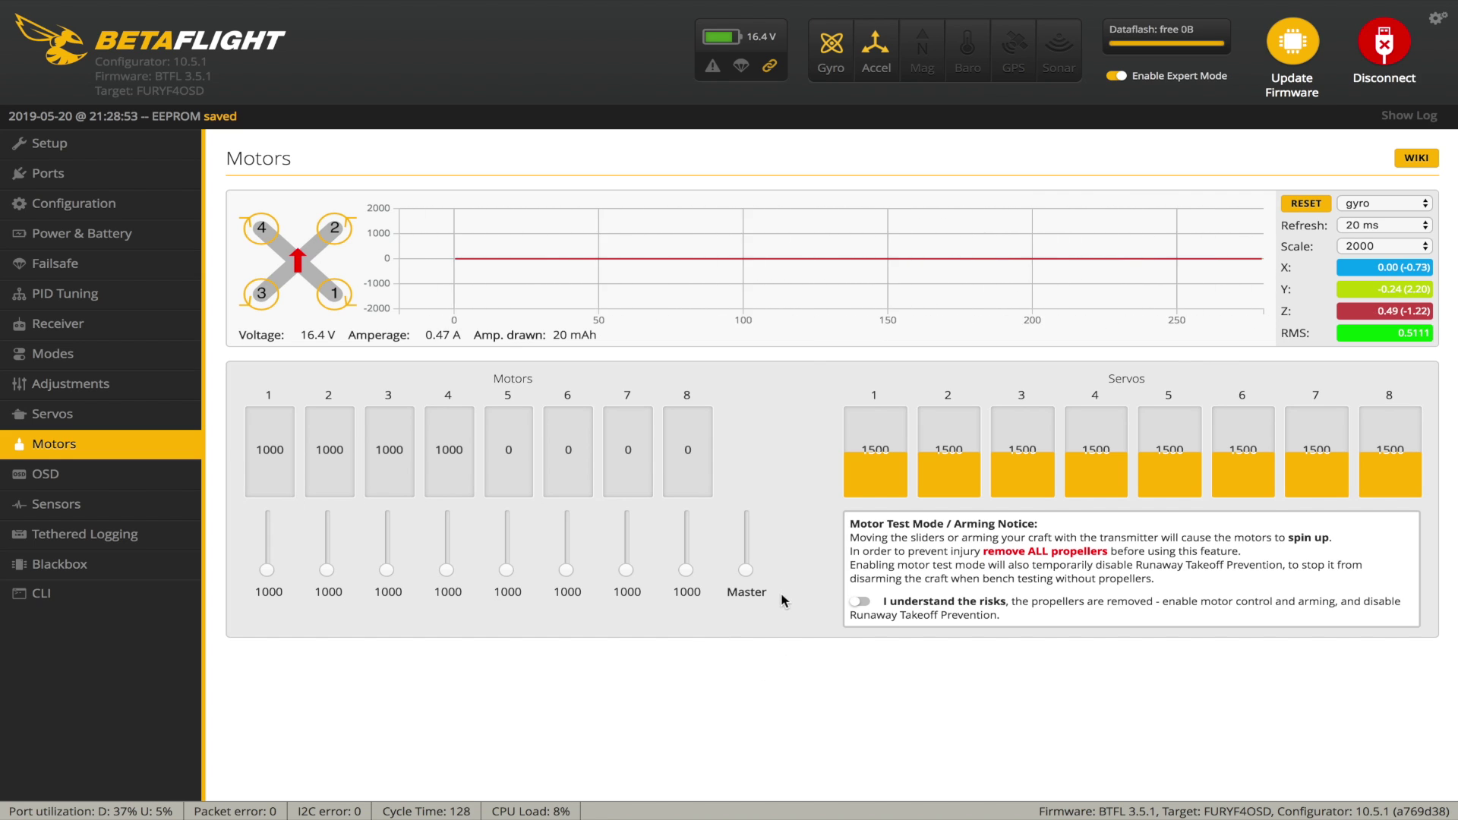
pyautogui.click(864, 603)
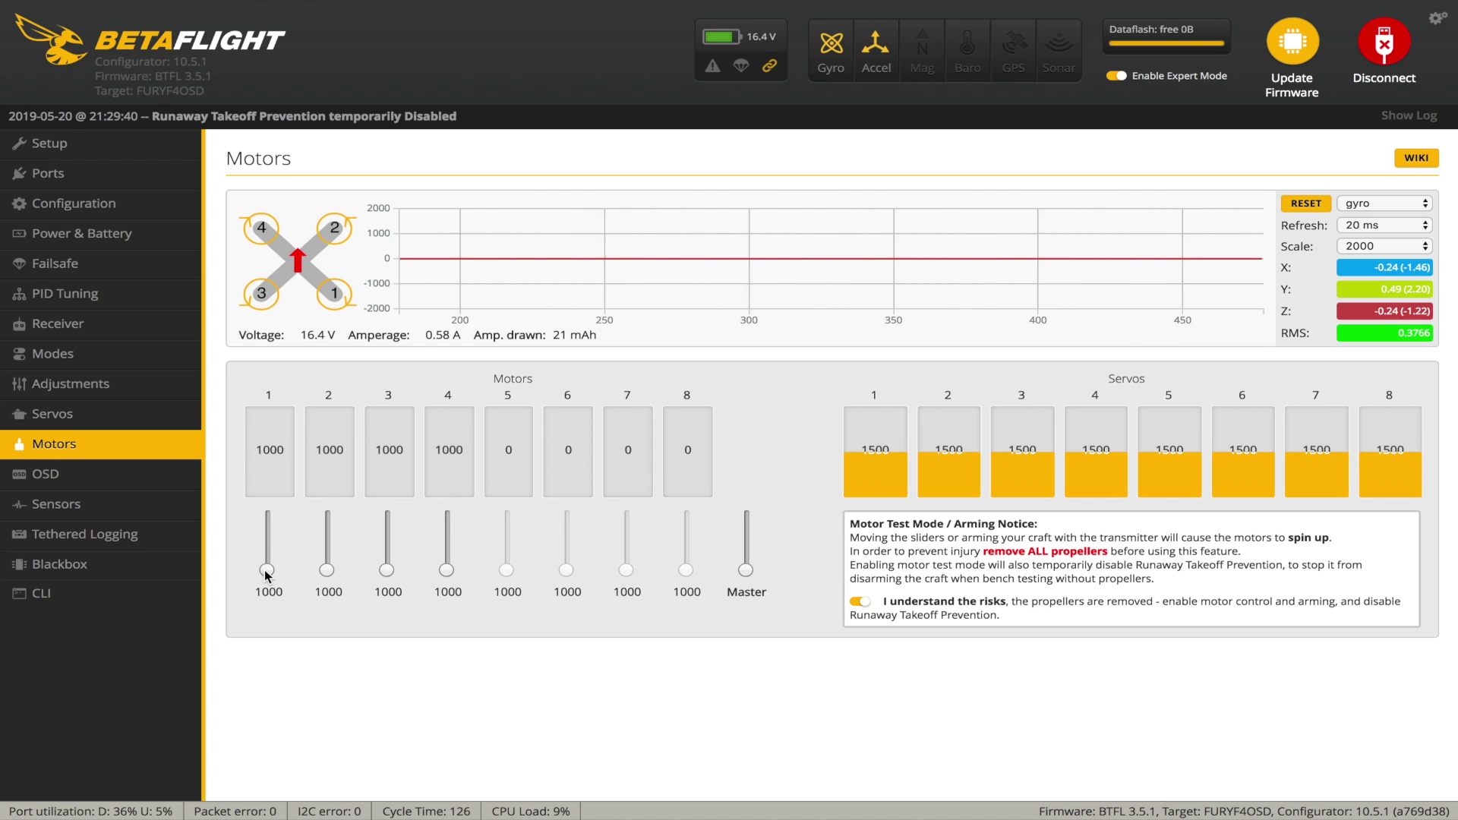
pyautogui.moveTo(265, 571); pyautogui.dragTo(389, 572)
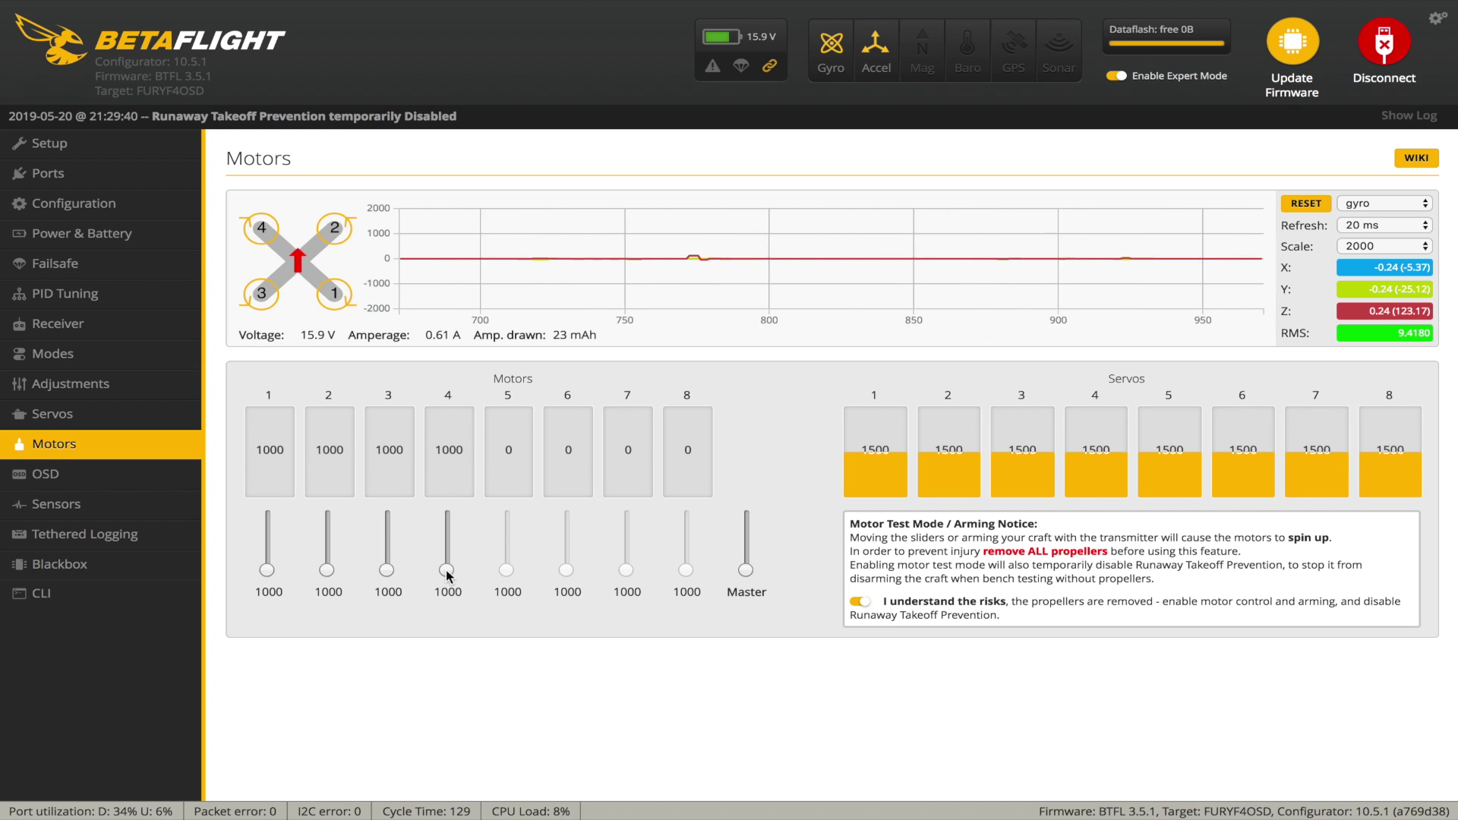
pyautogui.moveTo(449, 567); pyautogui.dragTo(448, 571)
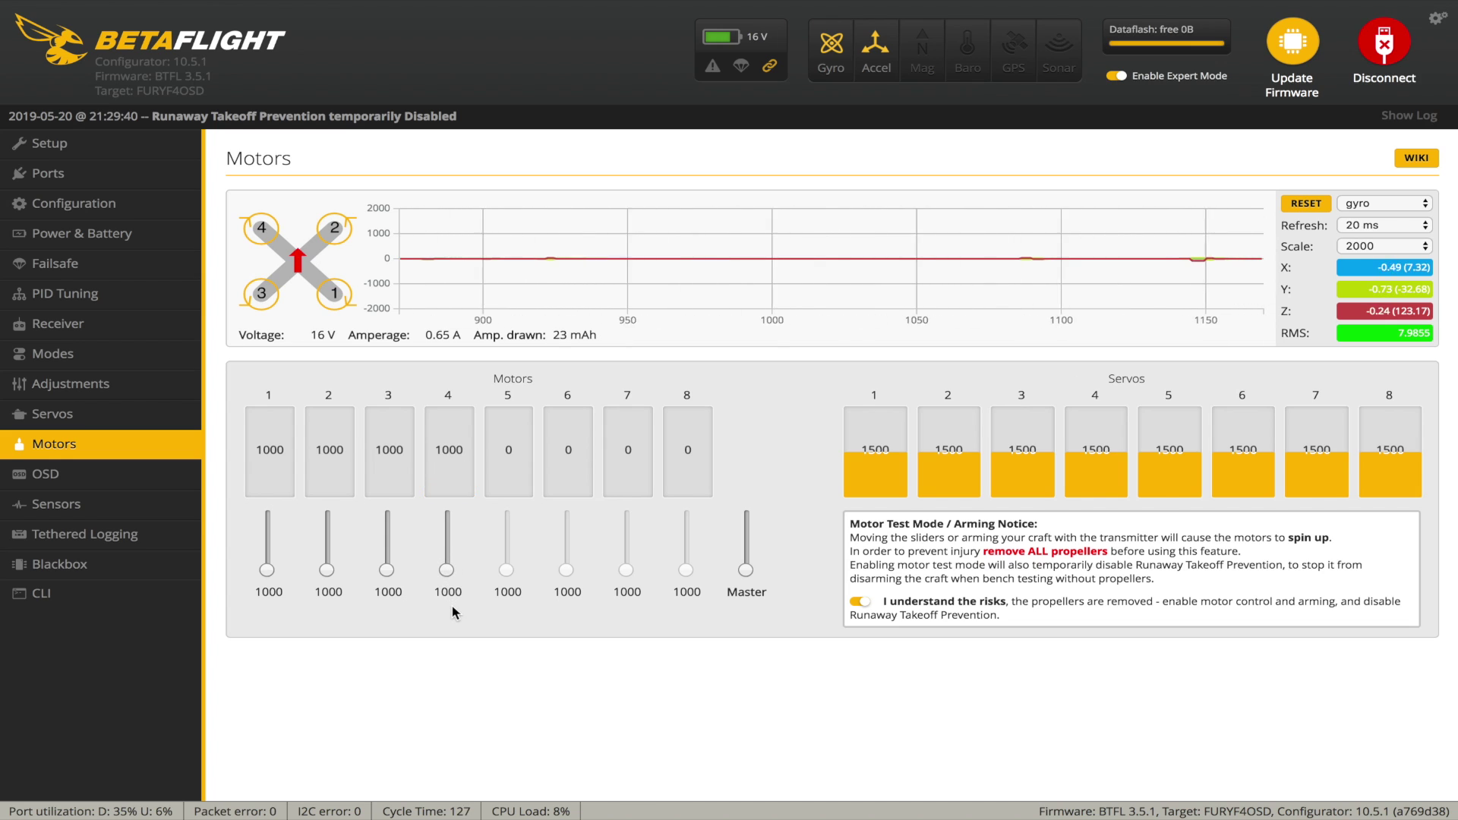
pyautogui.click(858, 604)
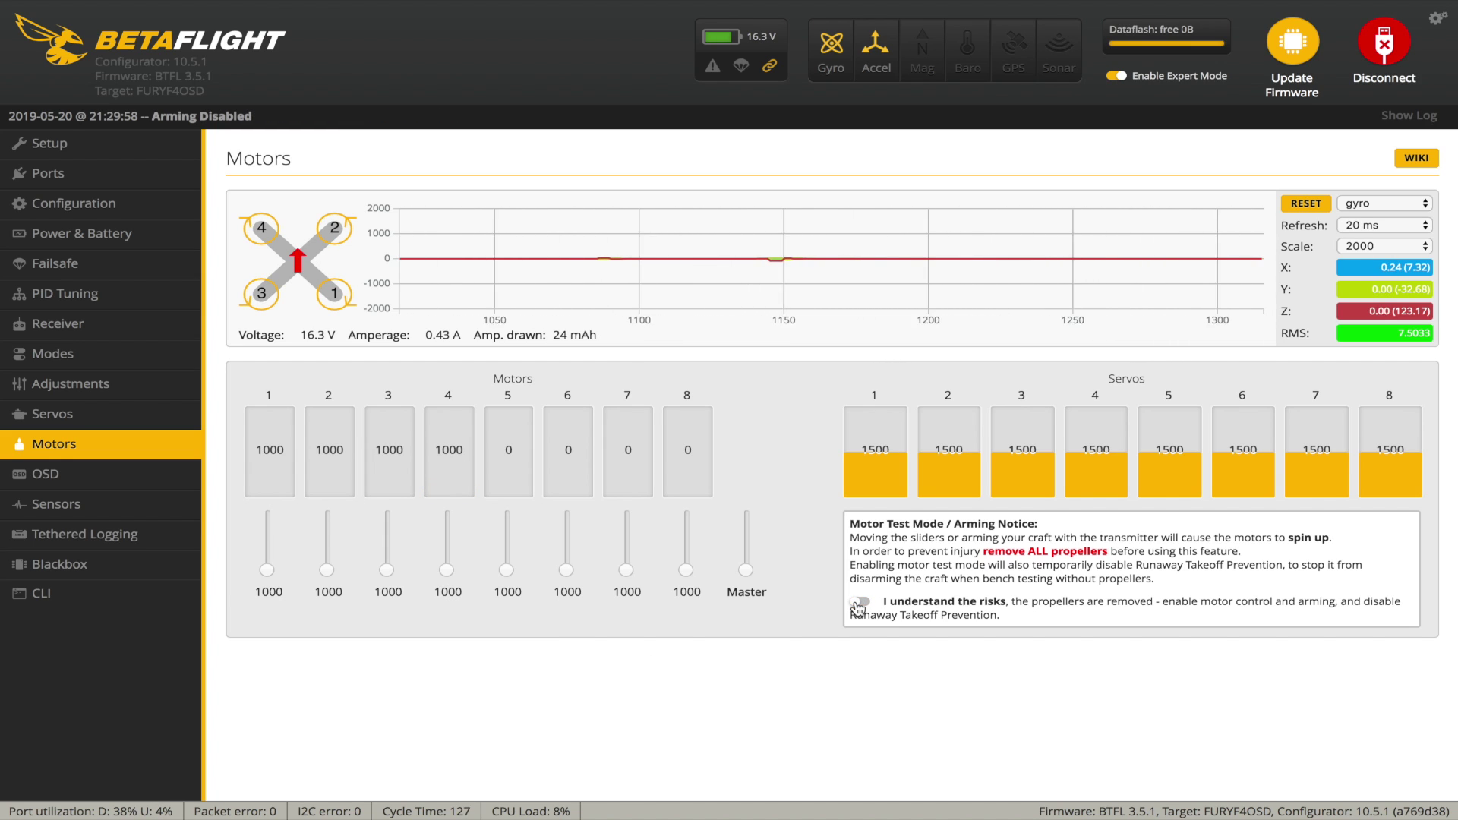
# Save the OSD settings, and upload the Extra Large font preset to the flight controller's OSD
pyautogui.click(77, 475)
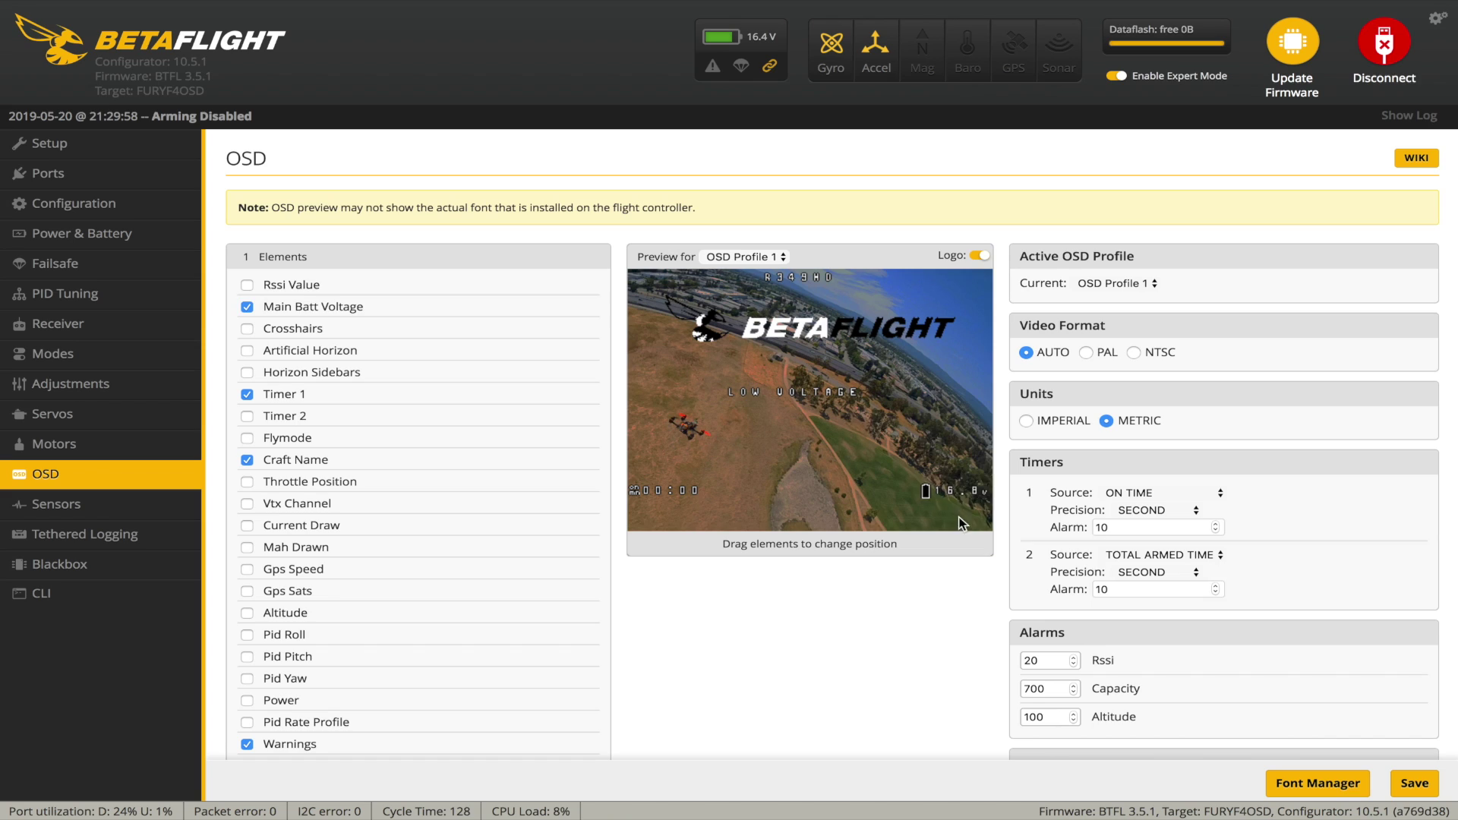
pyautogui.click(1416, 790)
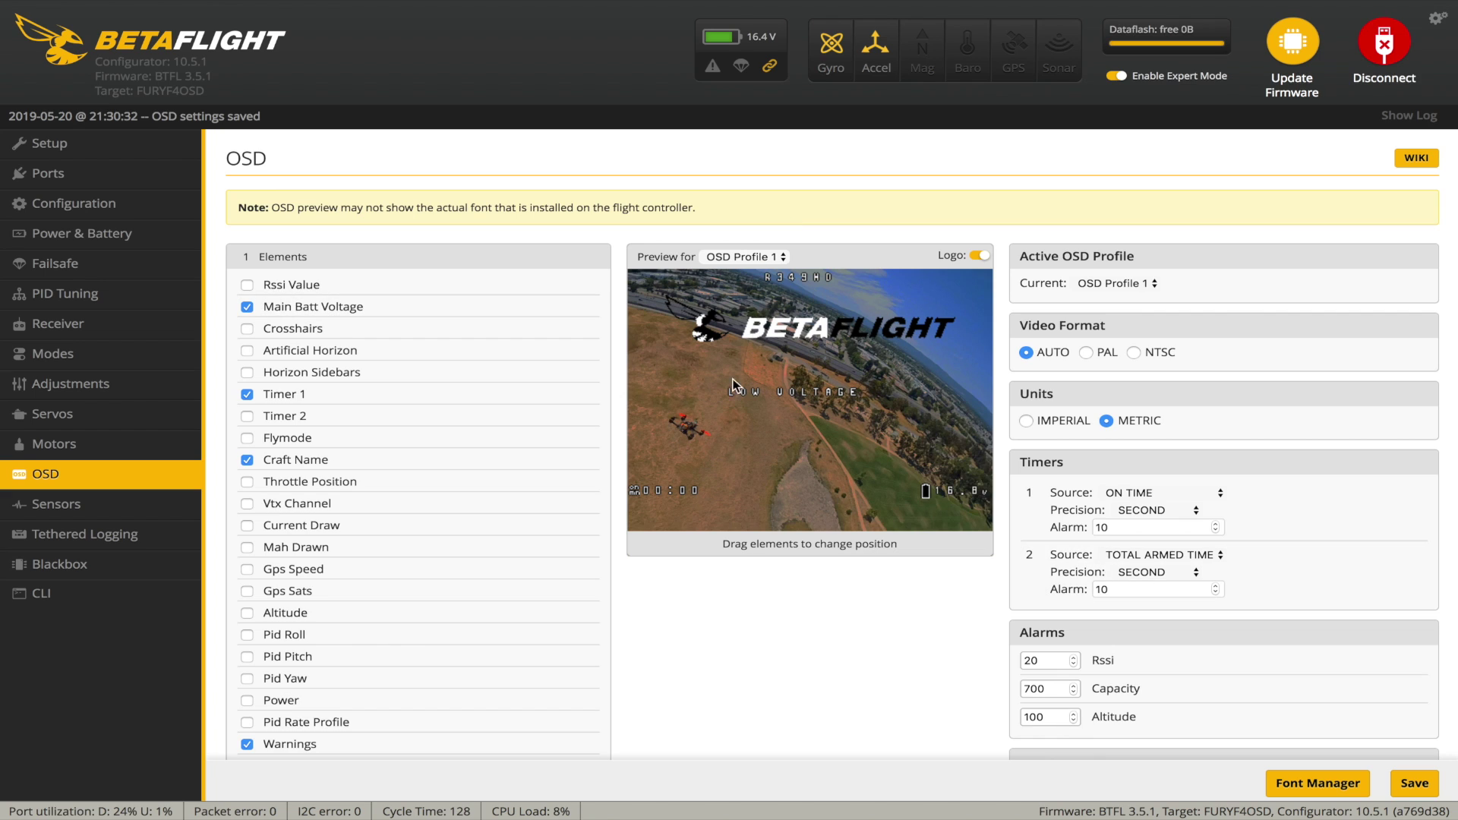
pyautogui.click(1314, 788)
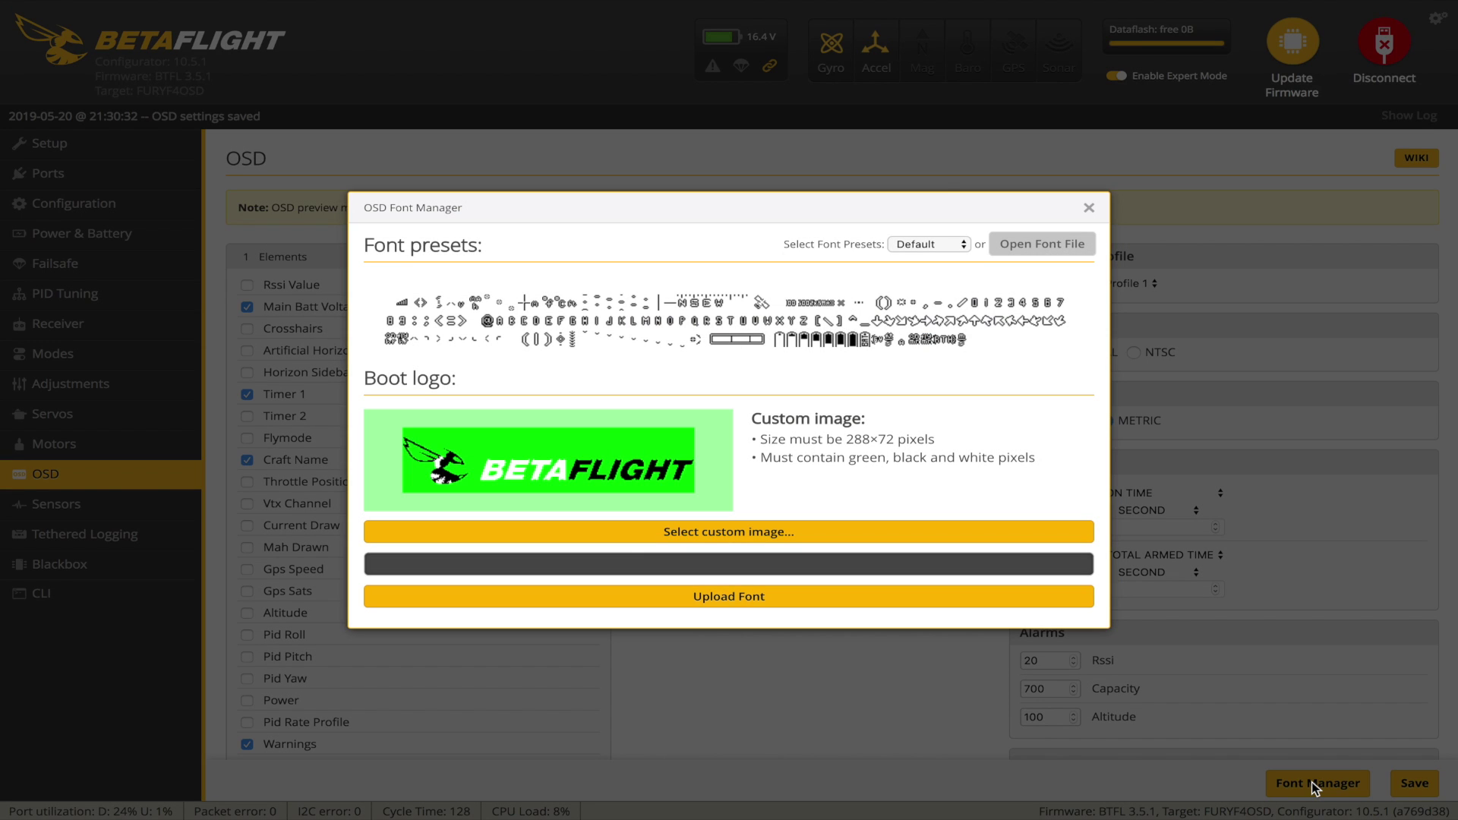
pyautogui.click(960, 244)
pyautogui.click(941, 288)
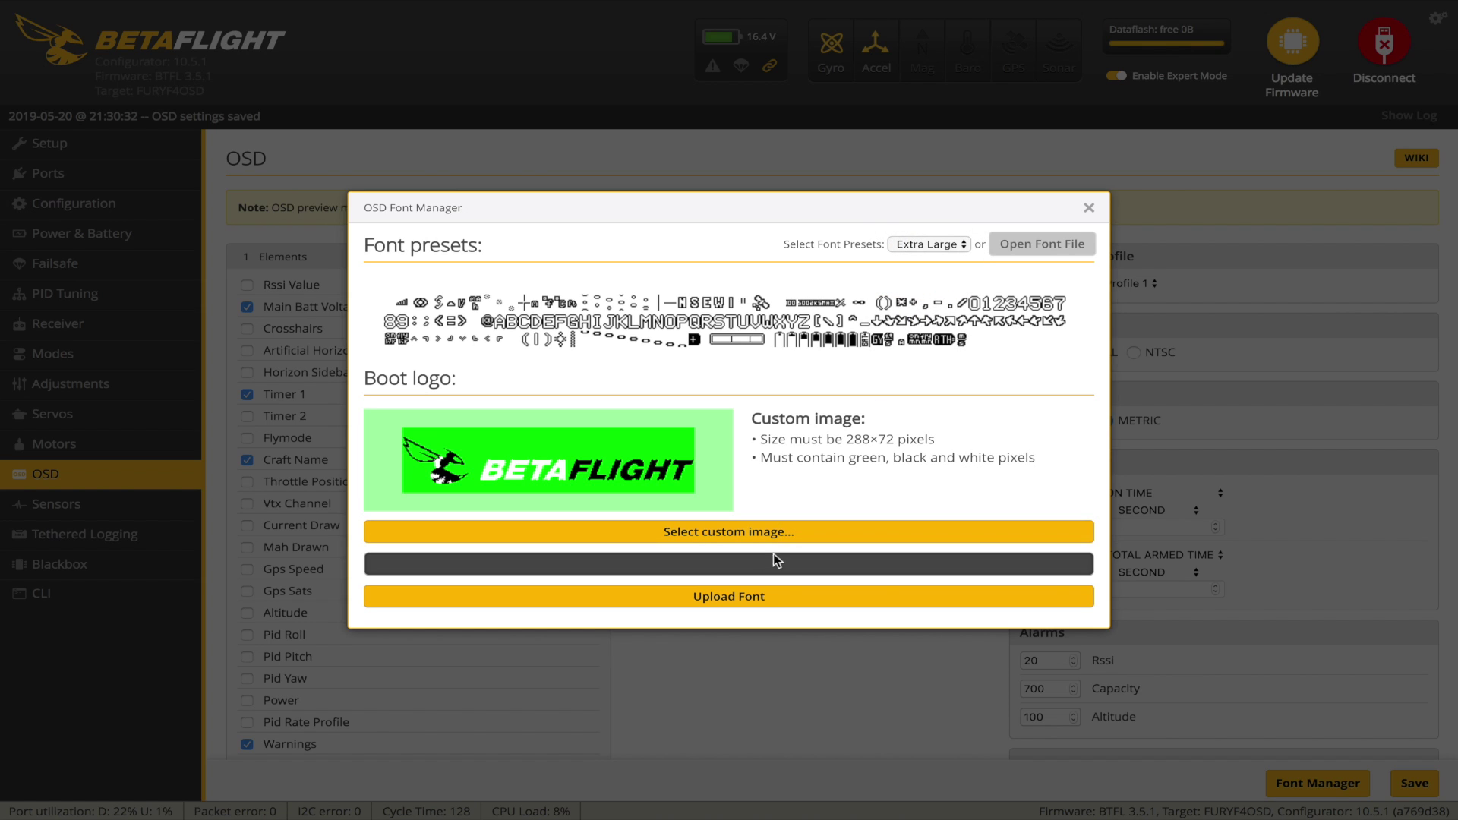
pyautogui.click(752, 597)
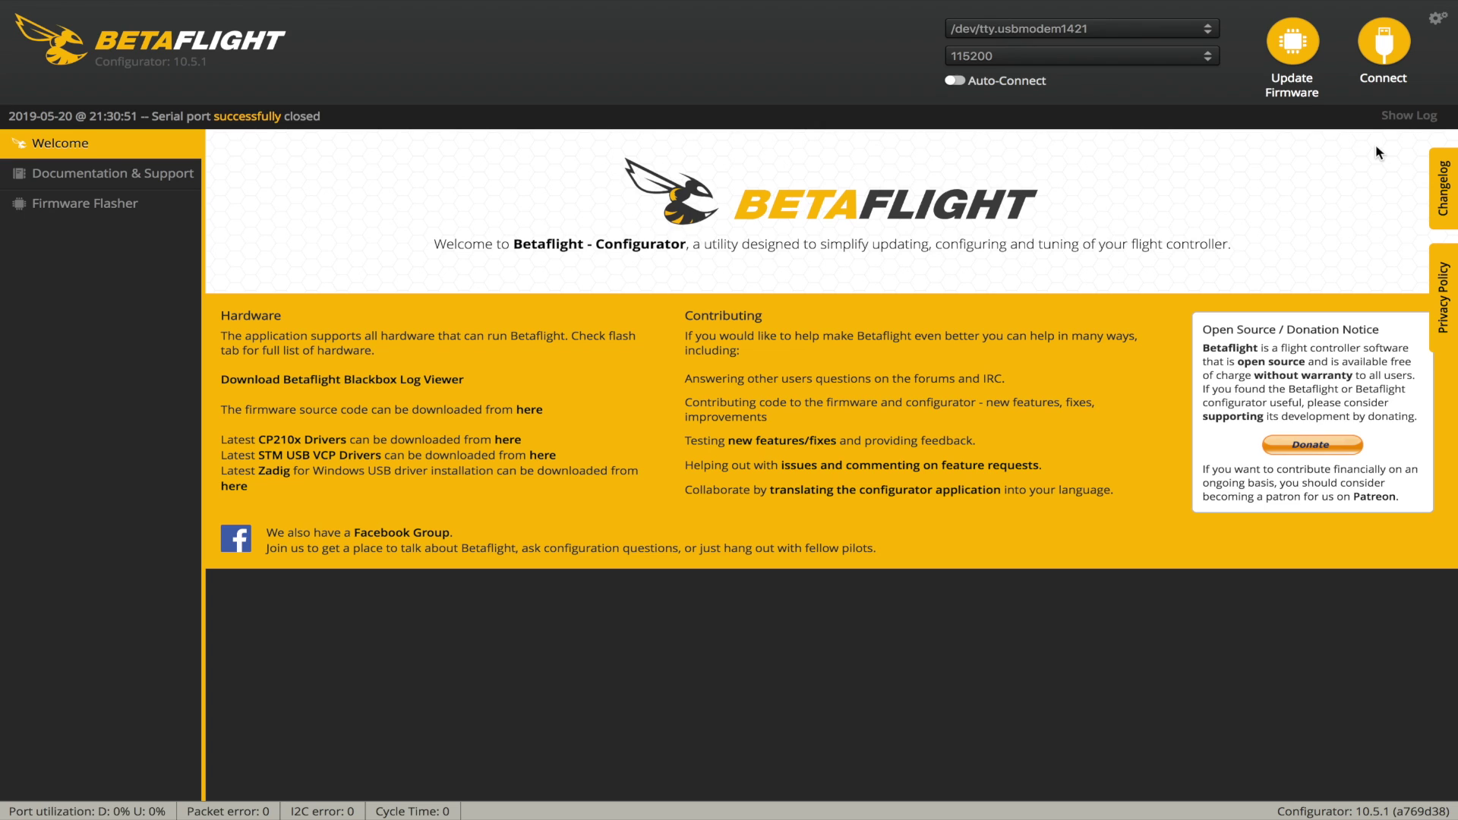
# Reconnect to the flight controller and examine the live gyroscope and accelerometer graphs
pyautogui.click(1383, 44)
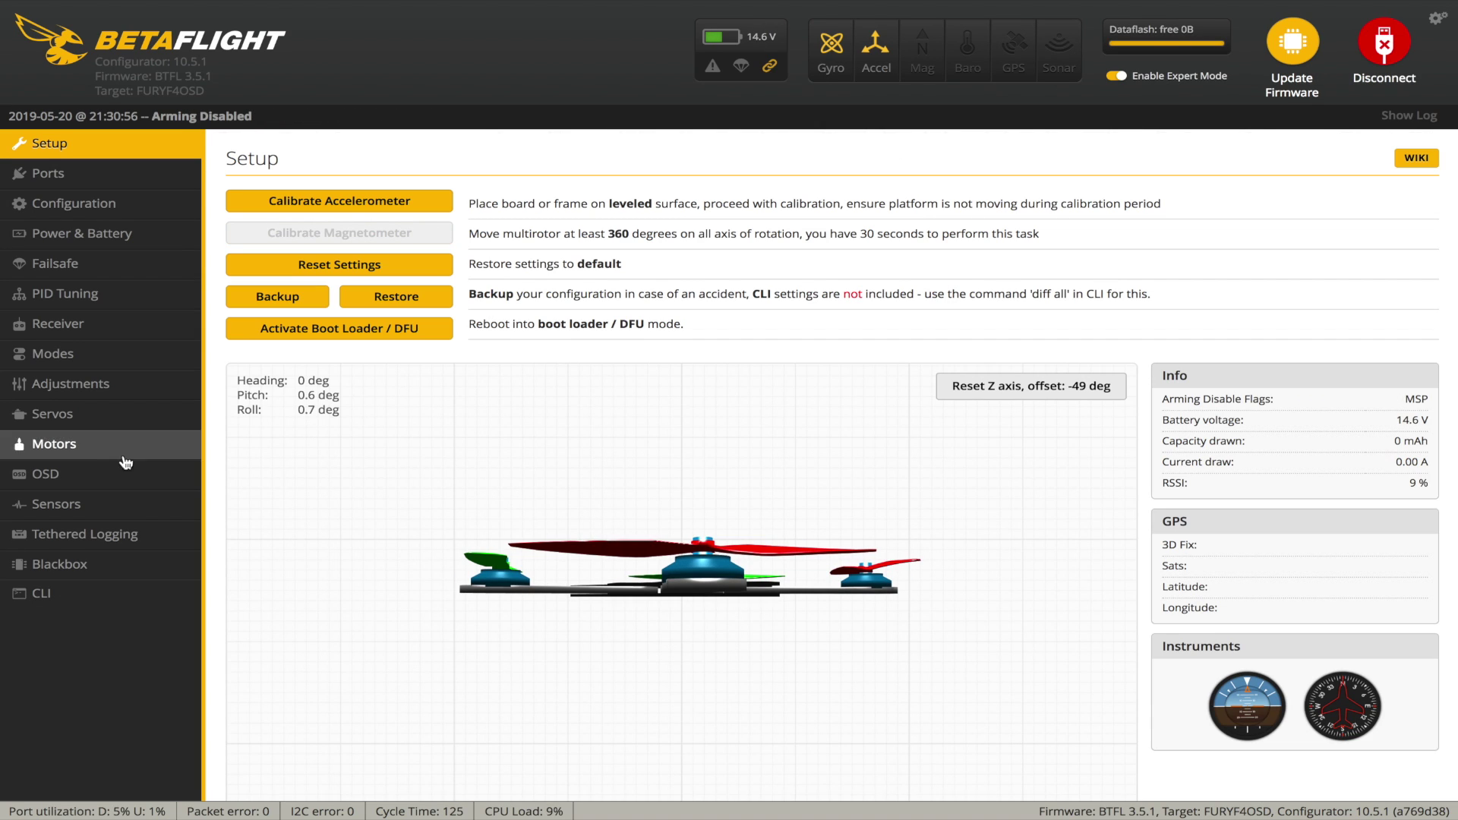
pyautogui.click(67, 507)
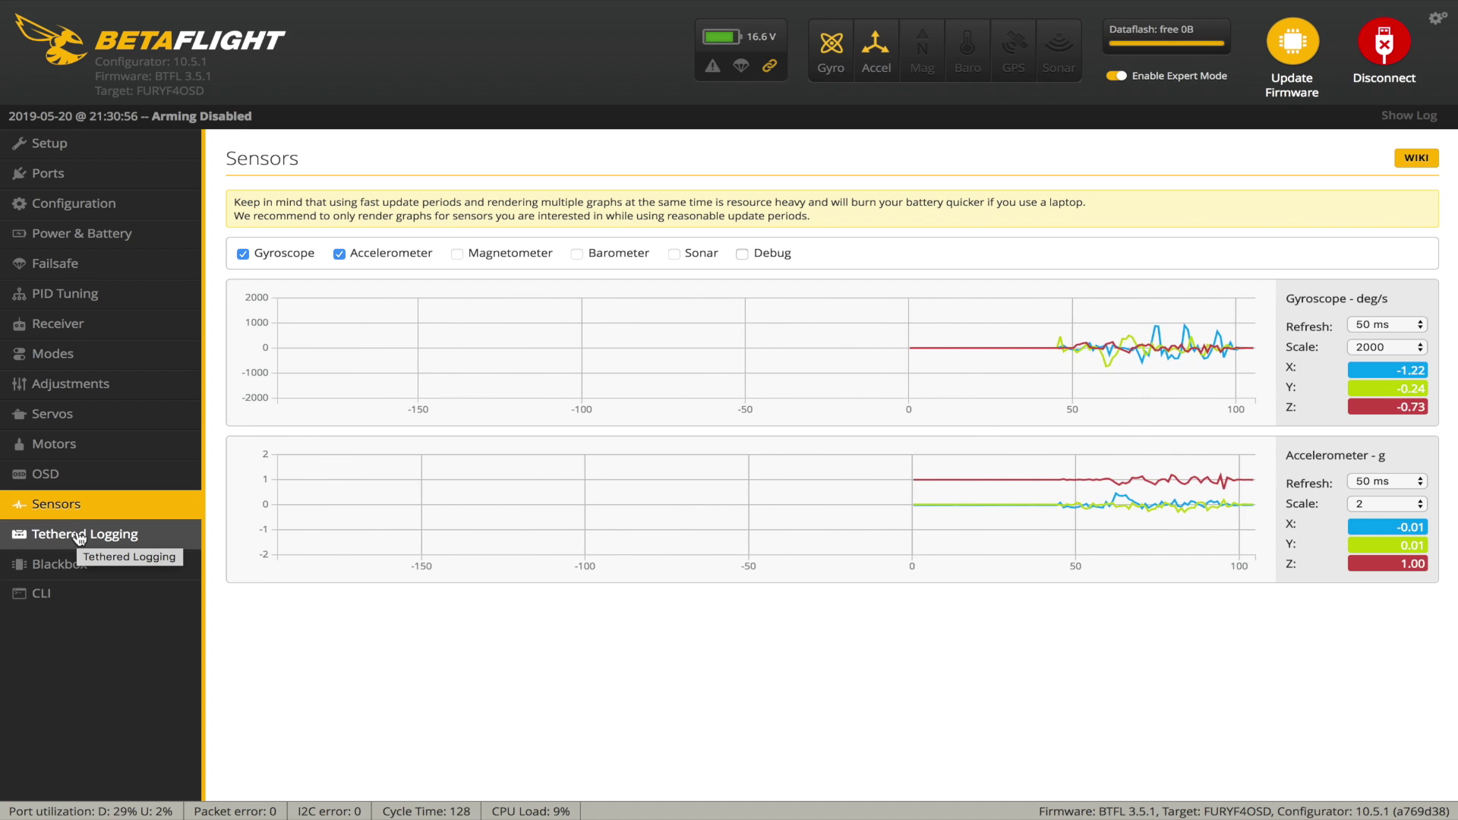
# Query the flight controller's firmware details with the version command in the CLI
pyautogui.click(53, 596)
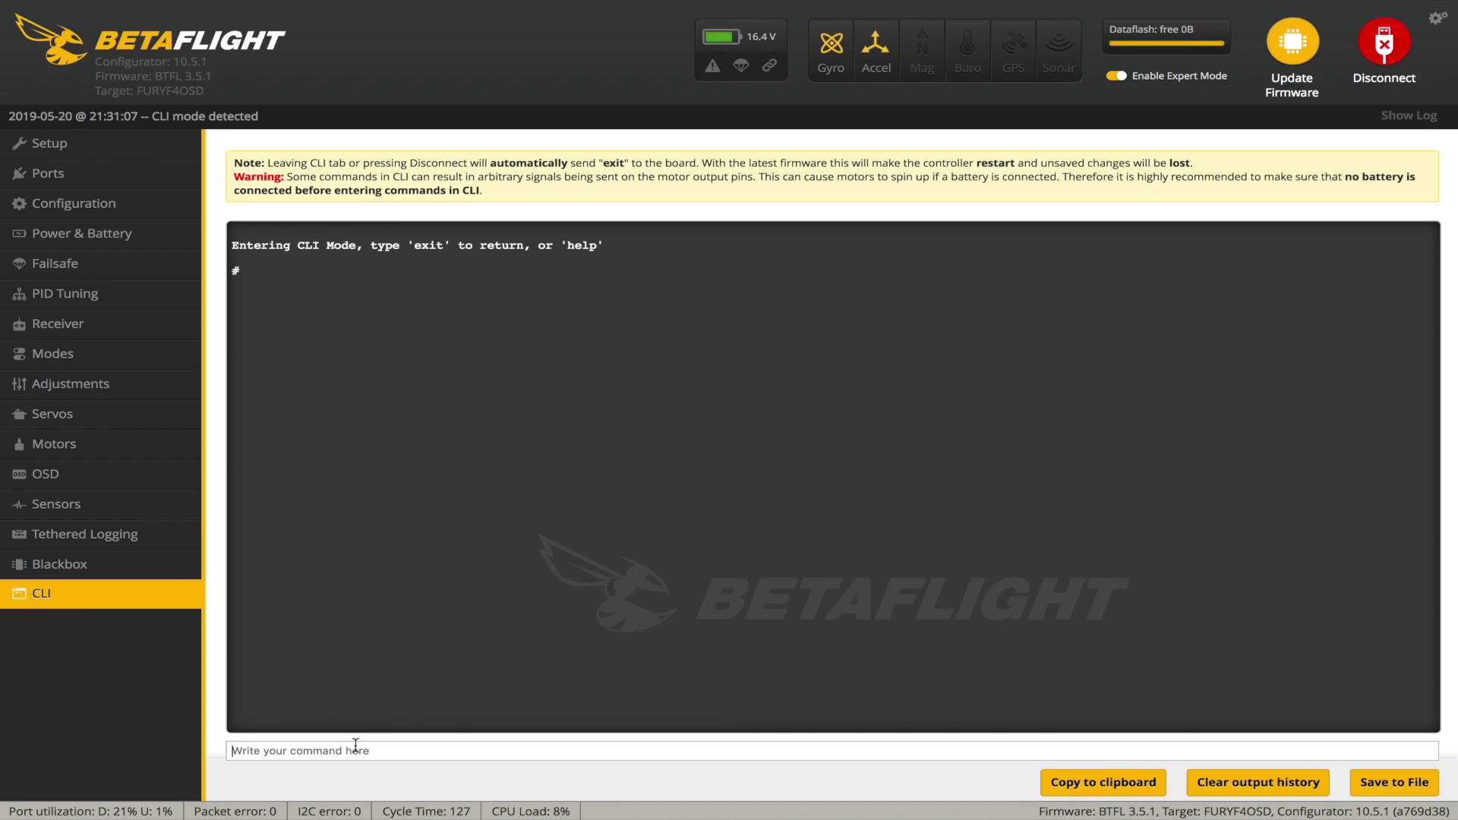
pyautogui.write('version')
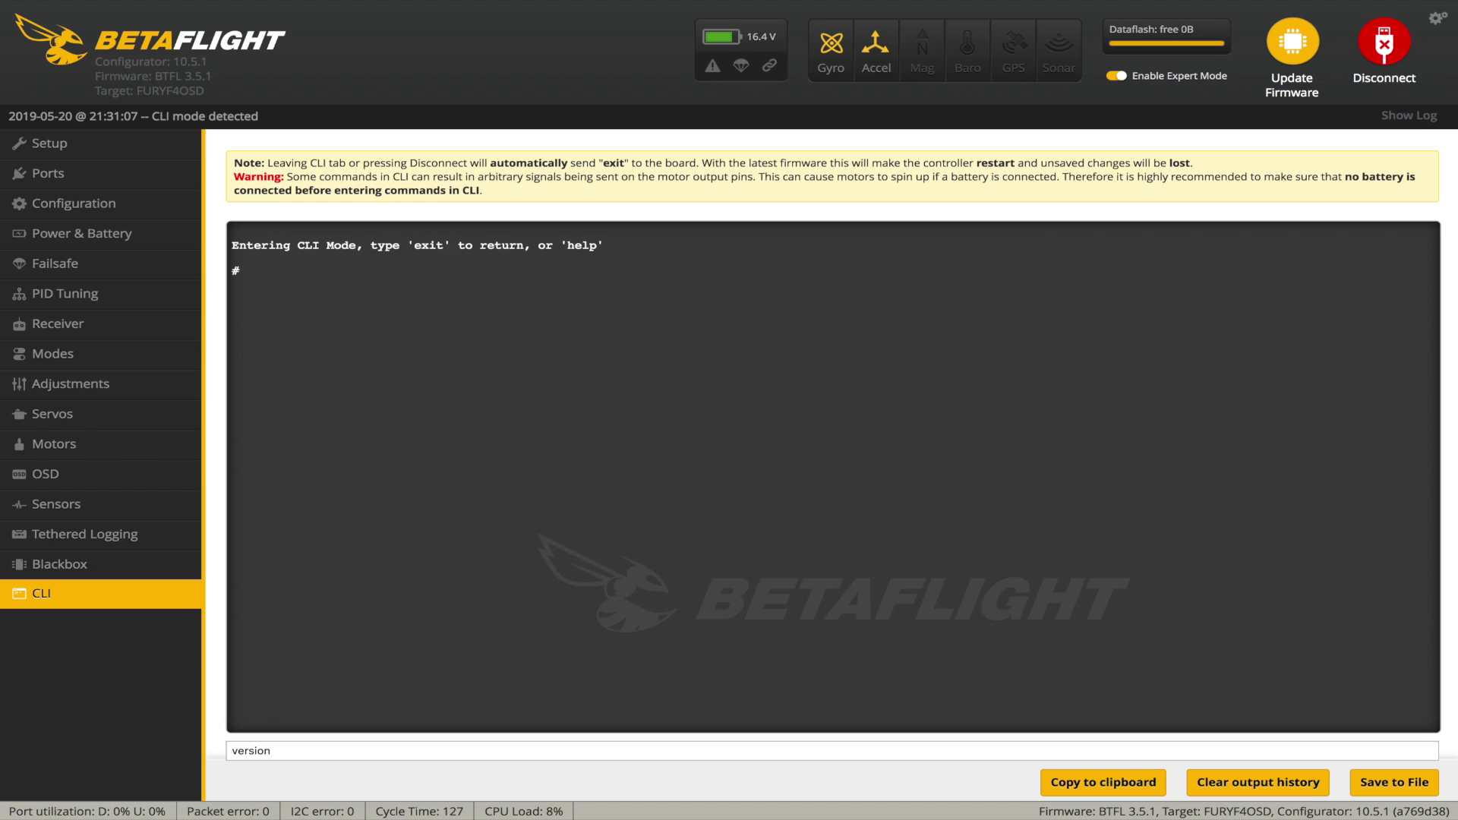
pyautogui.press('Return')
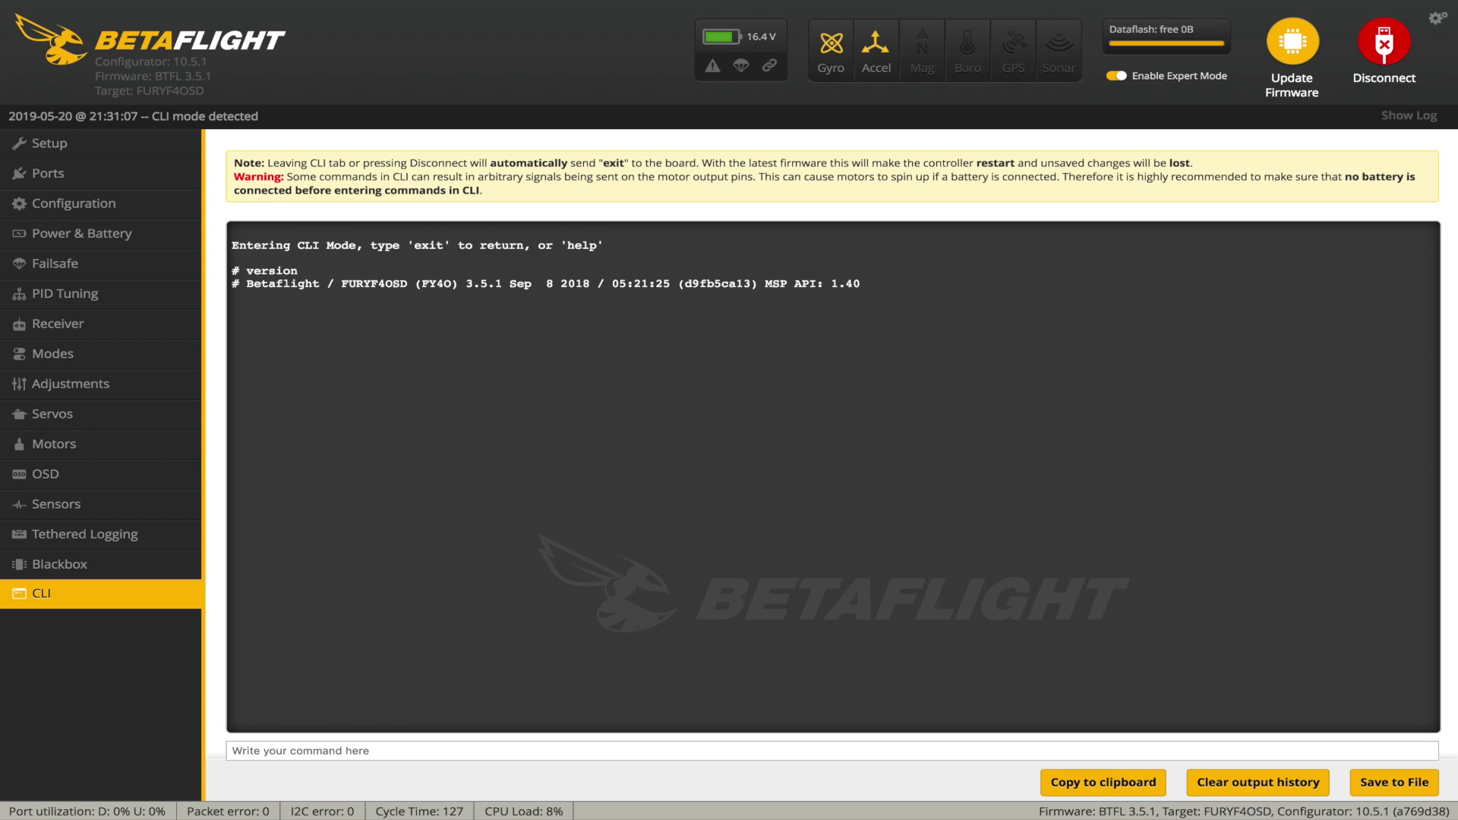